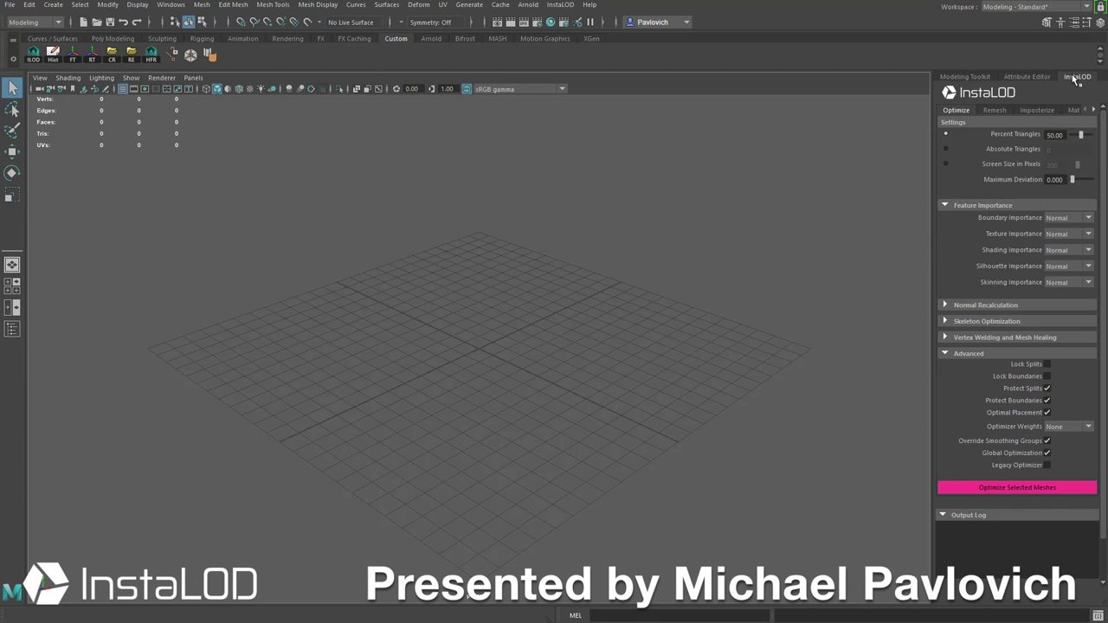
- Float and widen the InstaLOD window, dock it back beside the Attribute Editor, and enlarge its docked width
drag(1074, 76, 372, 92)
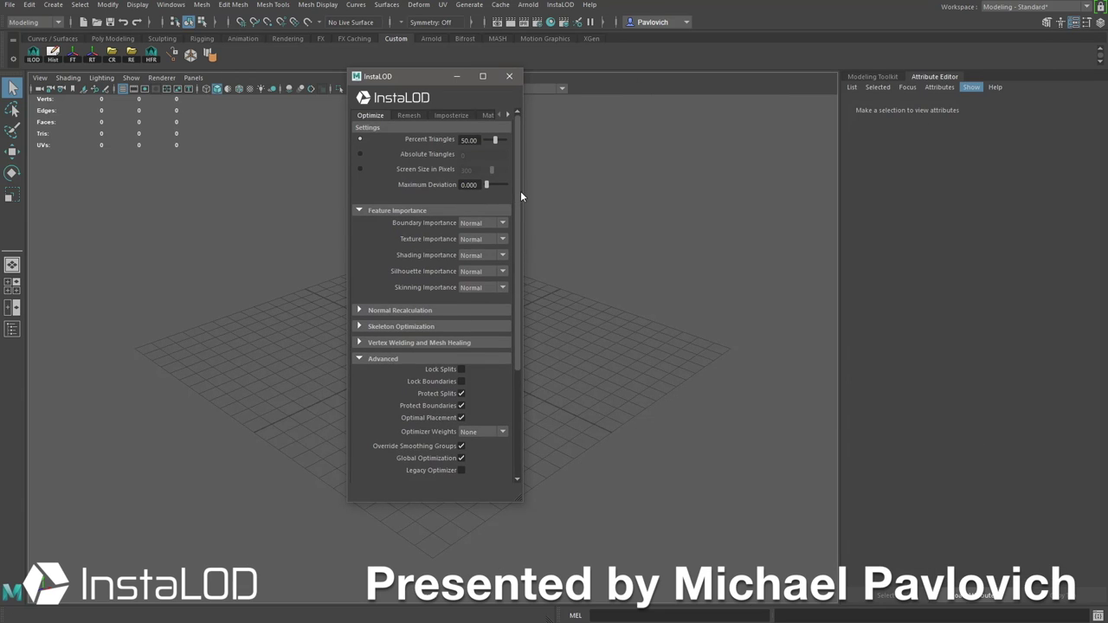
drag(521, 191, 783, 252)
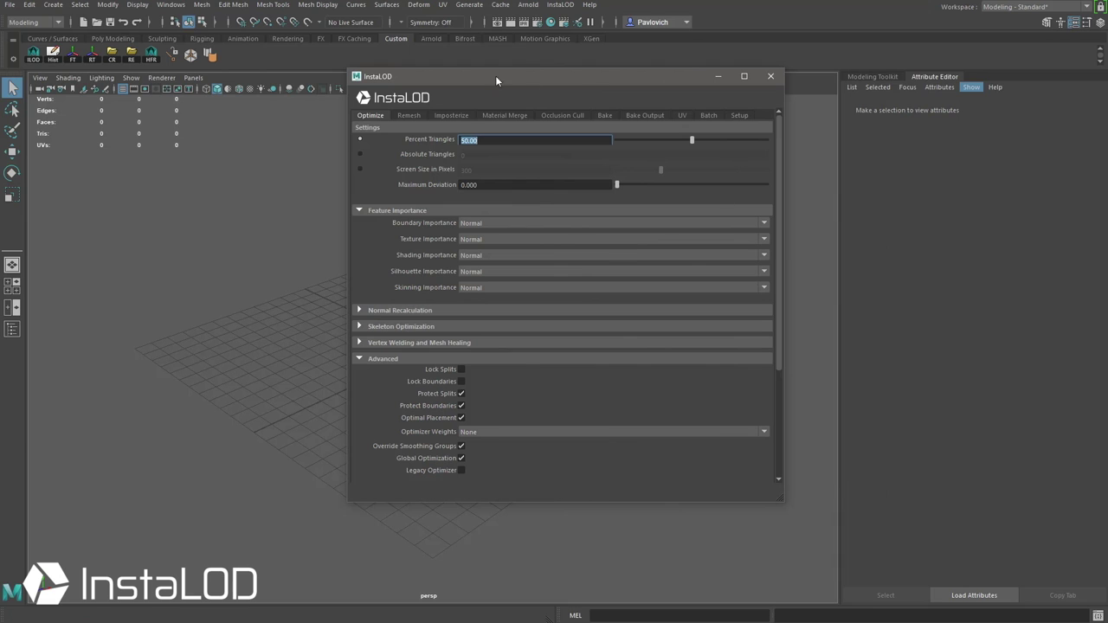
drag(384, 75, 950, 78)
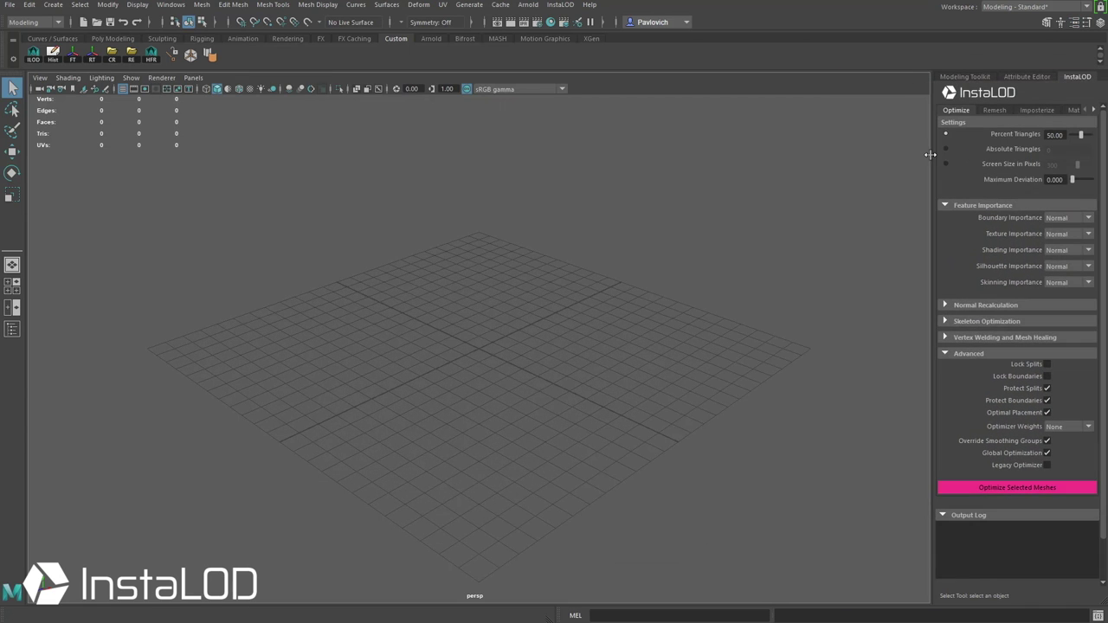
drag(932, 154, 789, 176)
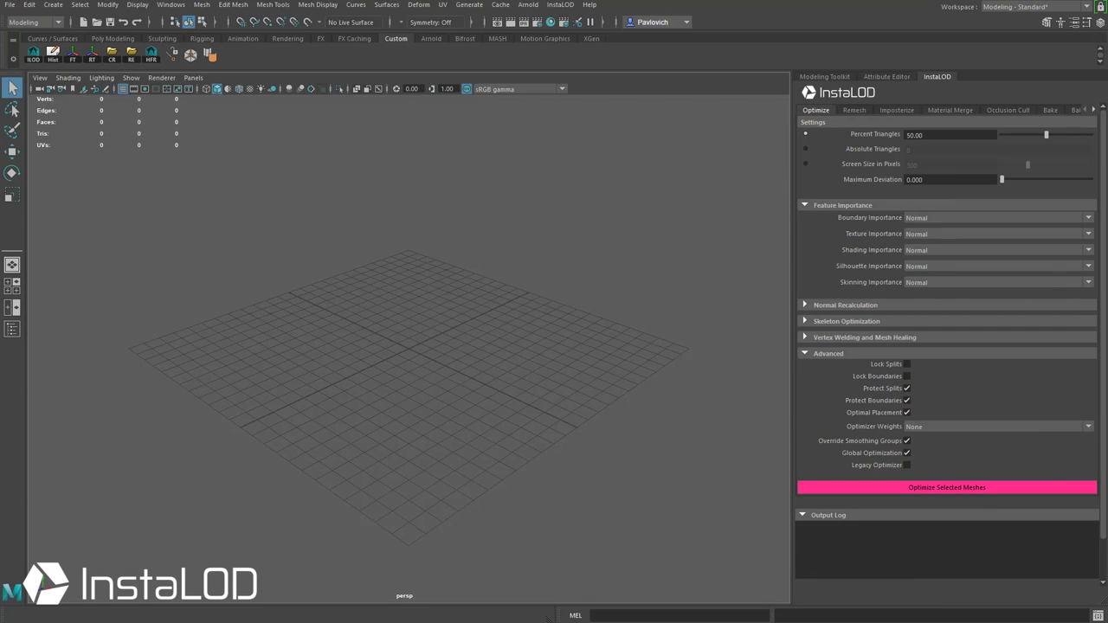
- Import Pistol_high.fbx into the scene with the Autodesk Media & Entertainment preset
key(alt+Tab)
drag(680, 204, 288, 312)
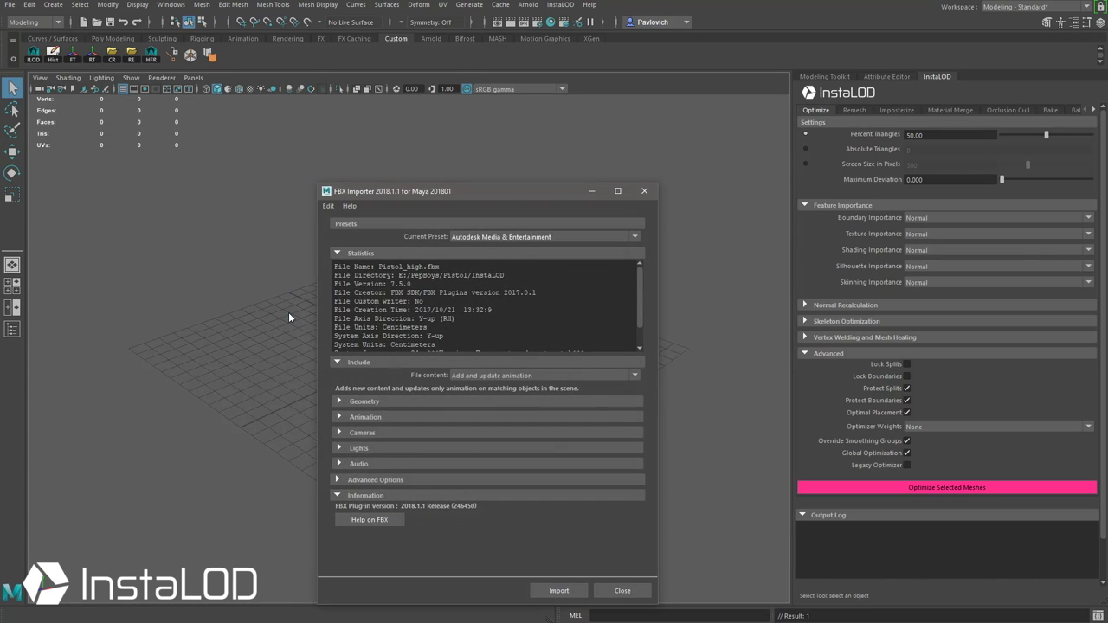
click(558, 590)
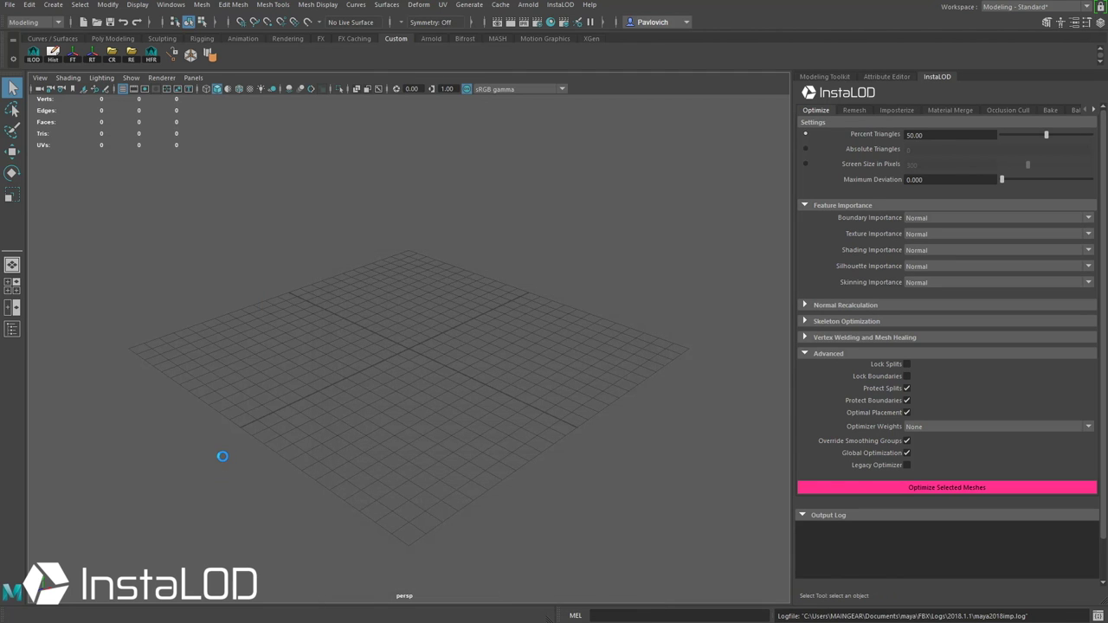
alt+right_drag(457, 319, 688, 522)
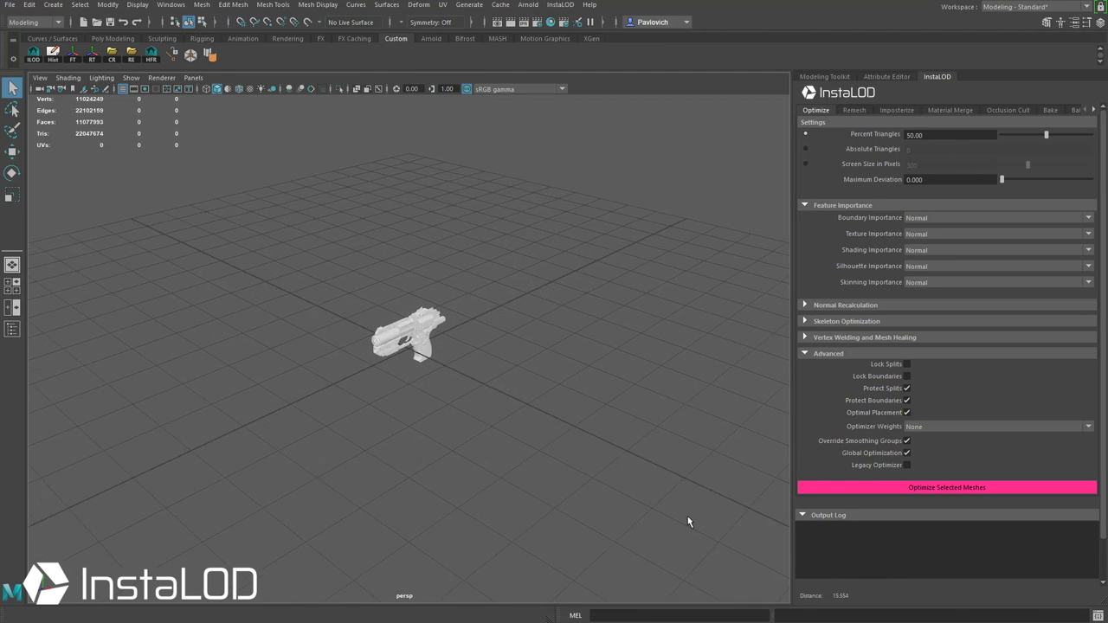
alt+drag(687, 522, 527, 433)
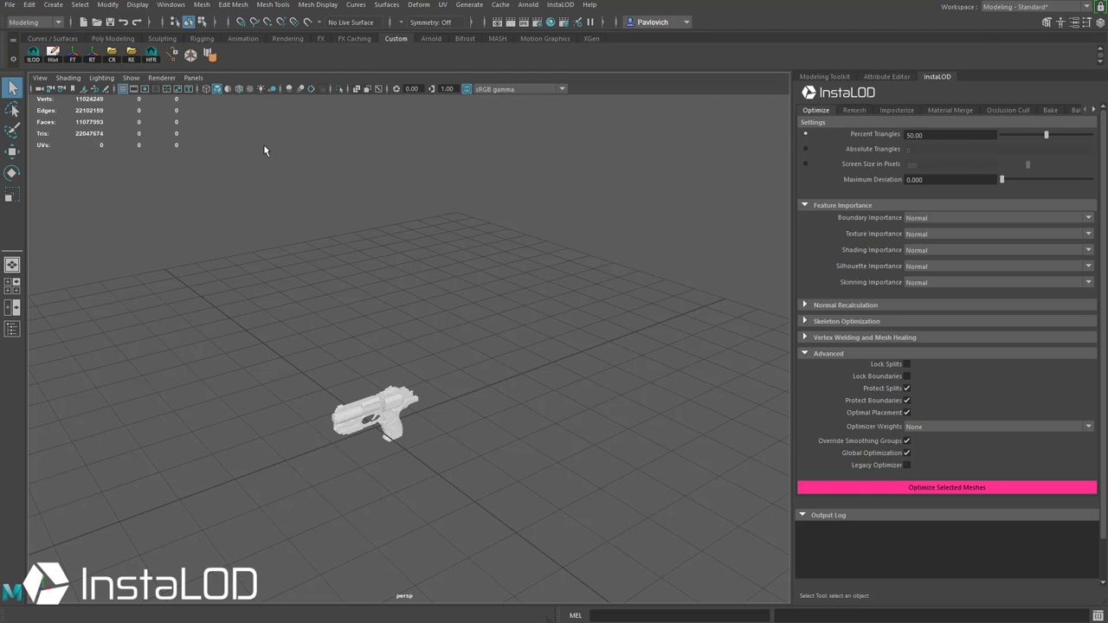
- Check the scene's linear working units in the general application preferences
click(171, 4)
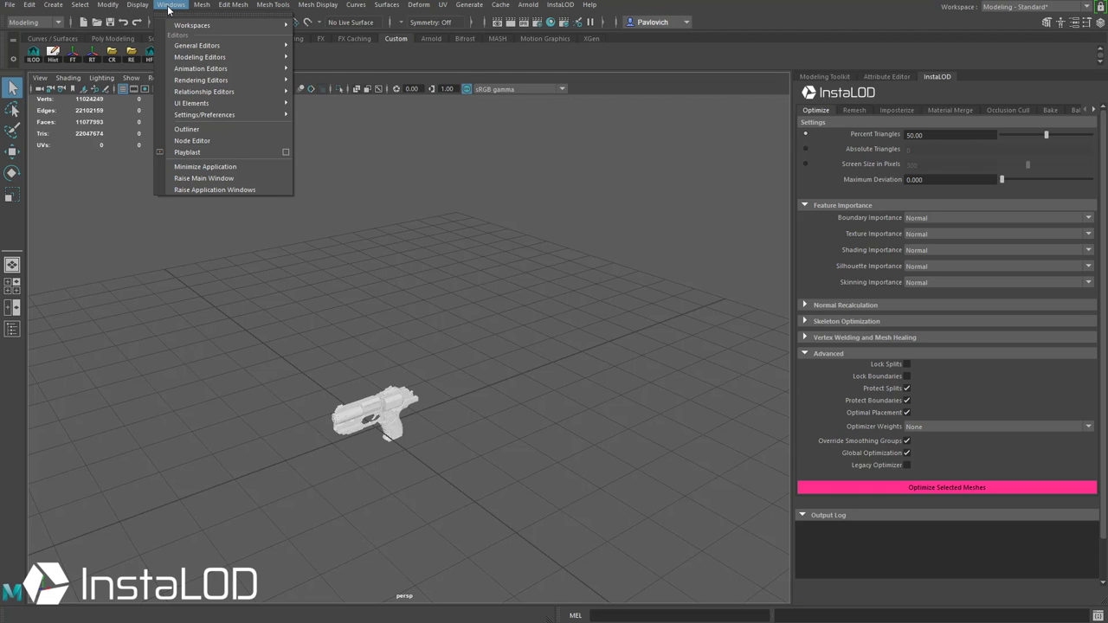
mouse_move(220, 119)
click(320, 123)
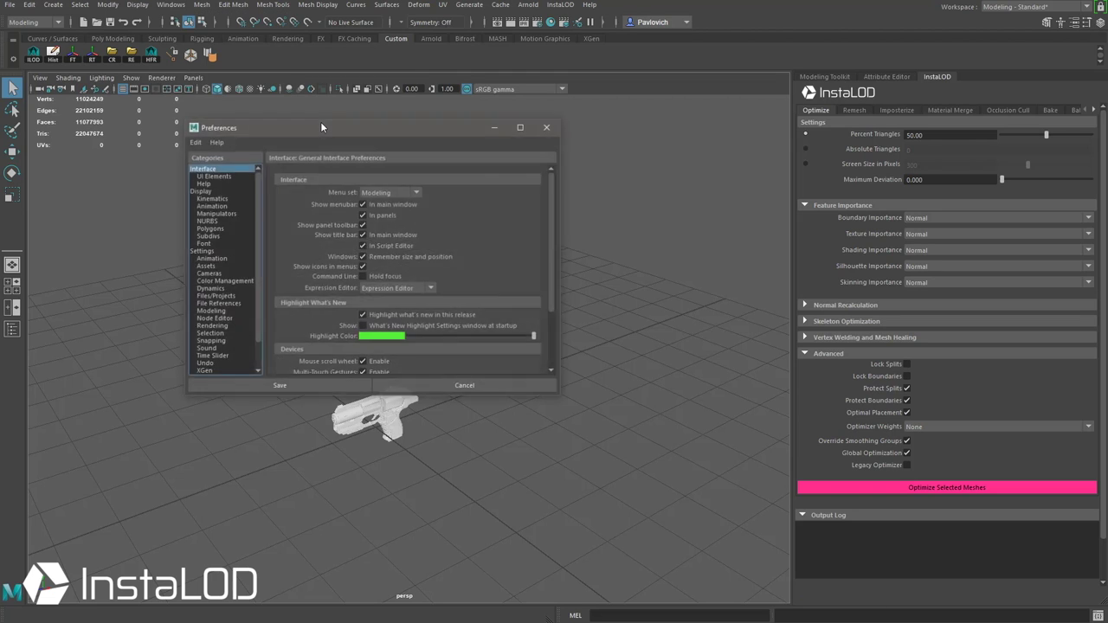
click(213, 252)
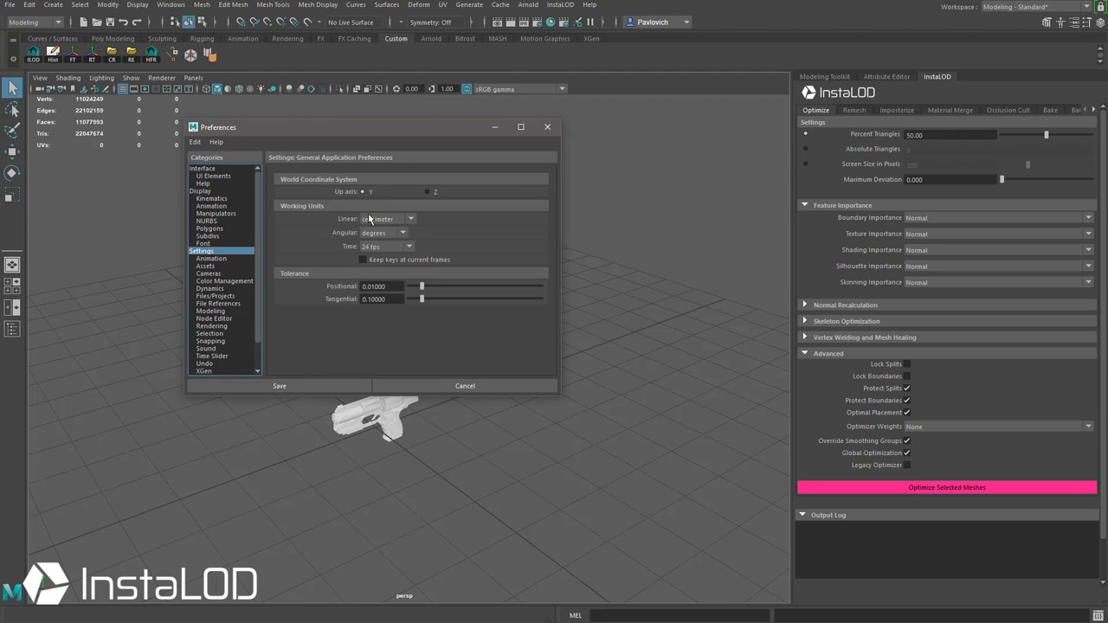
click(547, 127)
- Check the grid's length, width and line spacing in the grid options against the size of the pistol
click(137, 5)
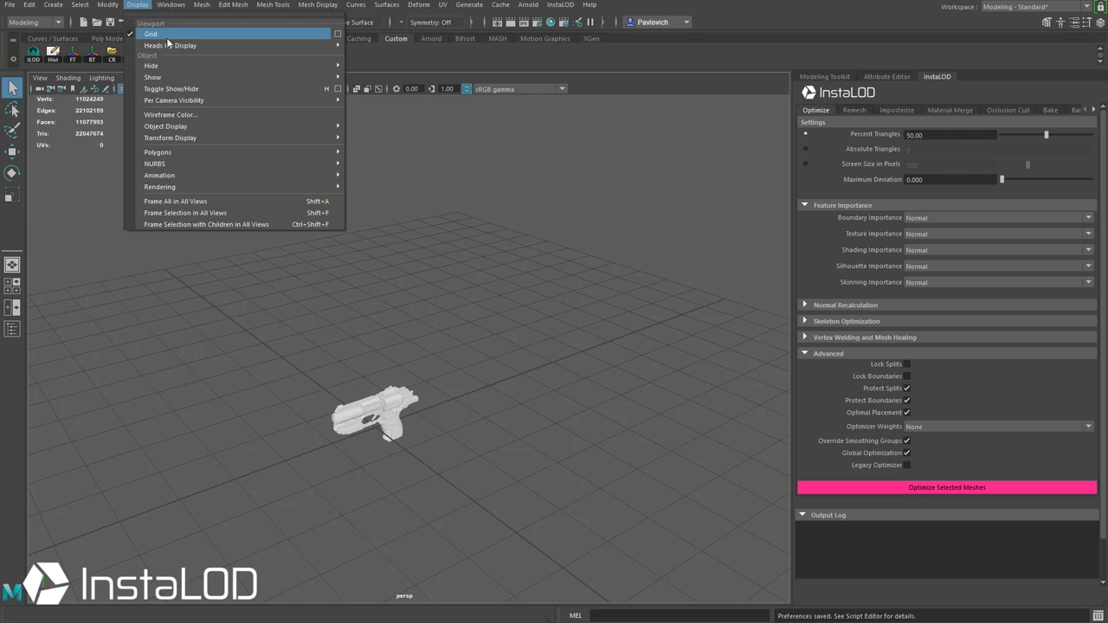
click(337, 33)
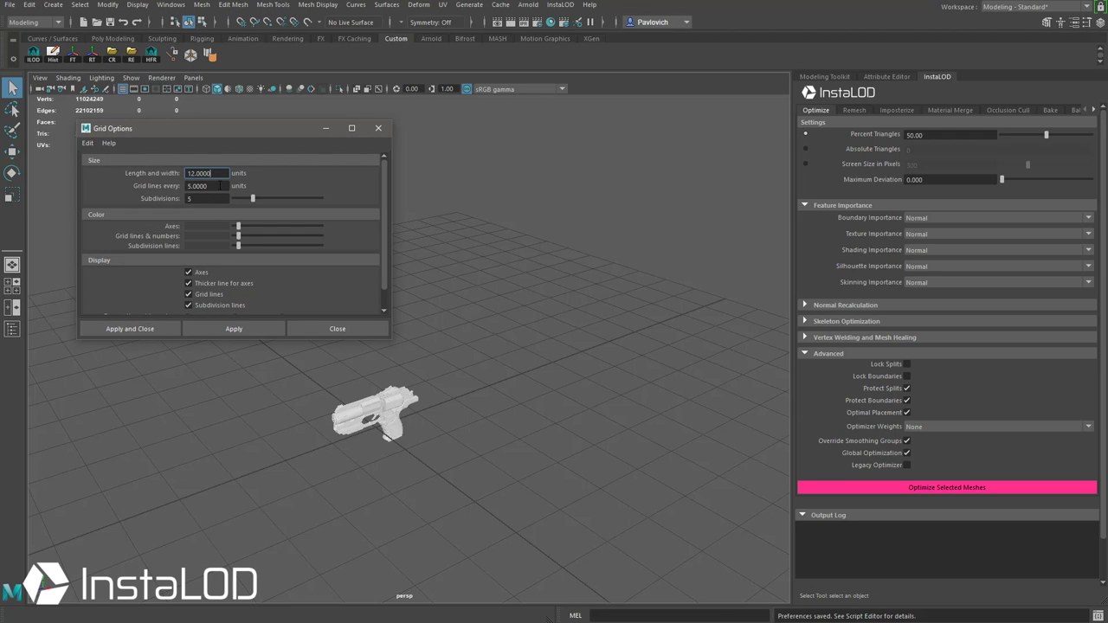
click(342, 367)
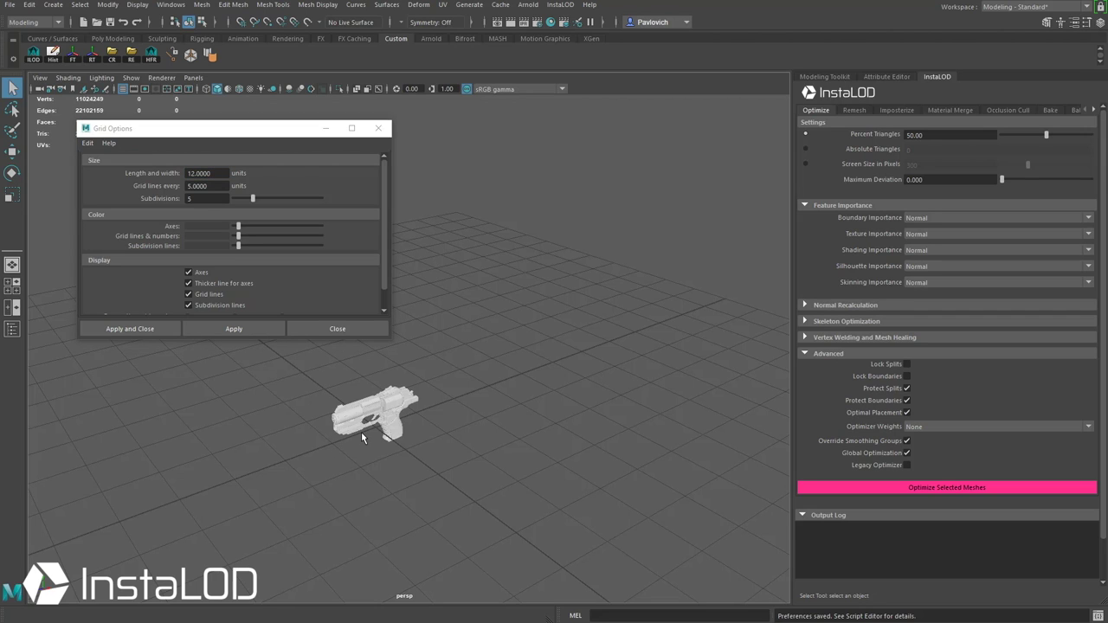
click(379, 128)
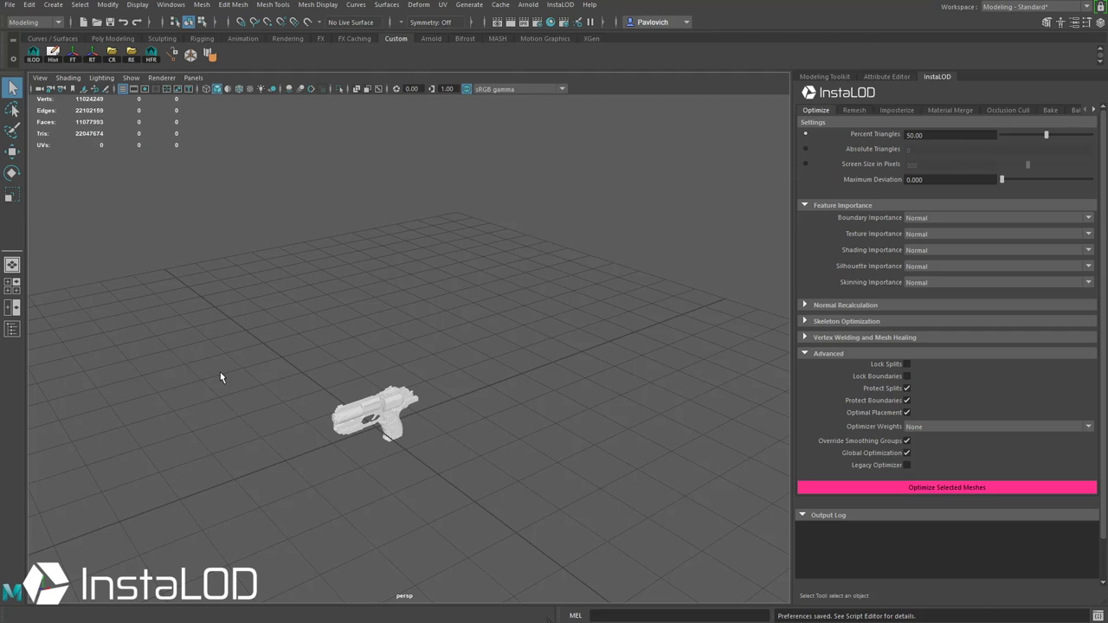
- Group all the pistol meshes from Trigger_high through Body_high and rename the group Pistol
click(13, 328)
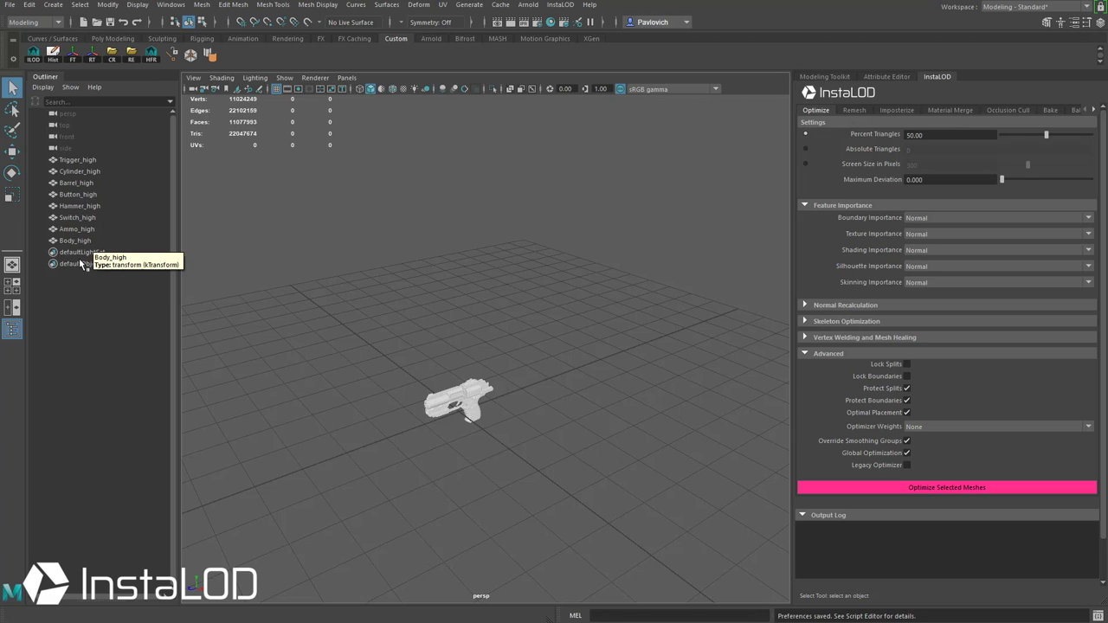
click(93, 161)
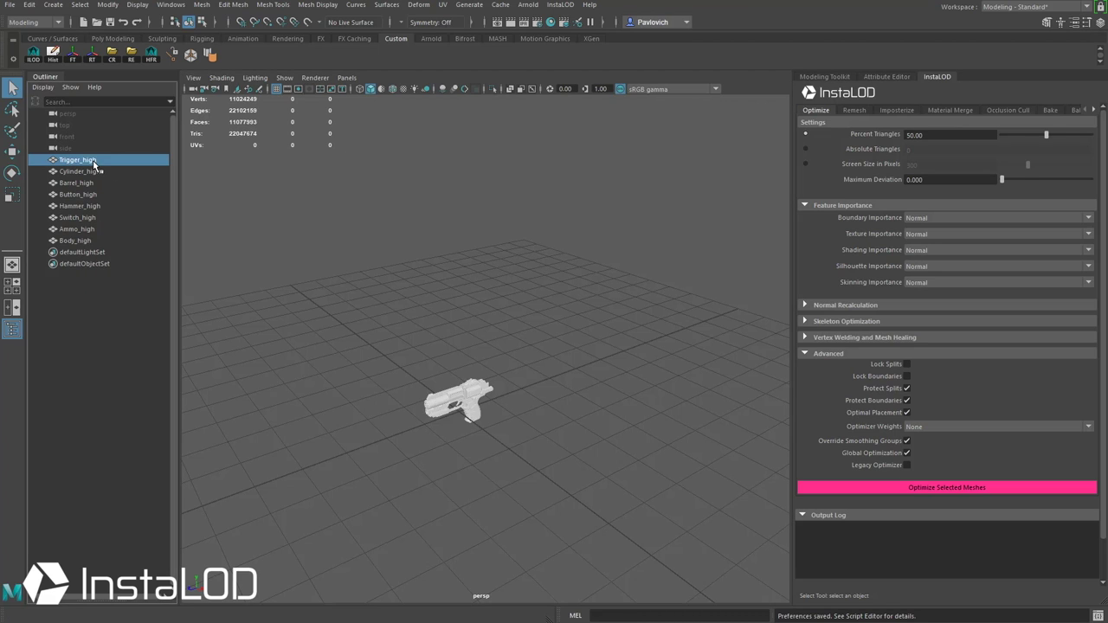
shift+click(79, 243)
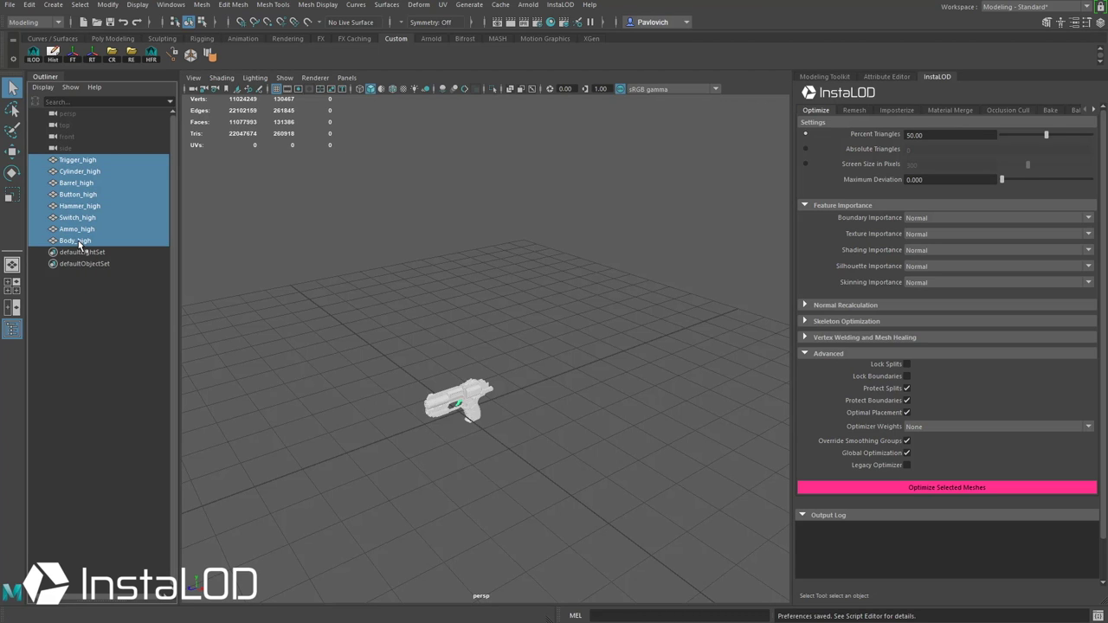
key(ctrl+g)
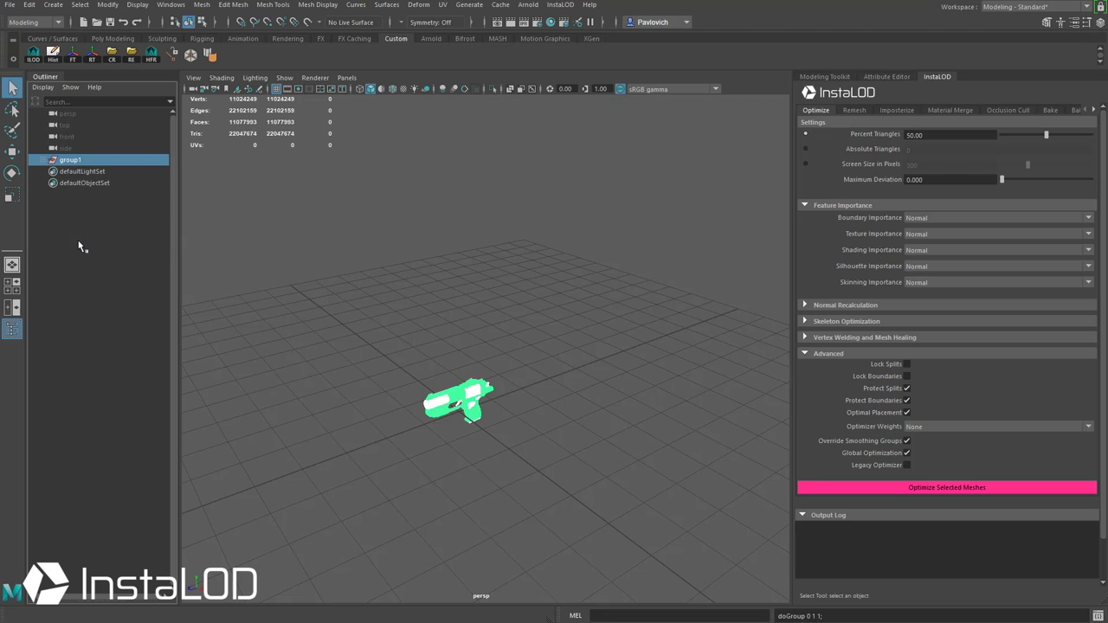
click(43, 161)
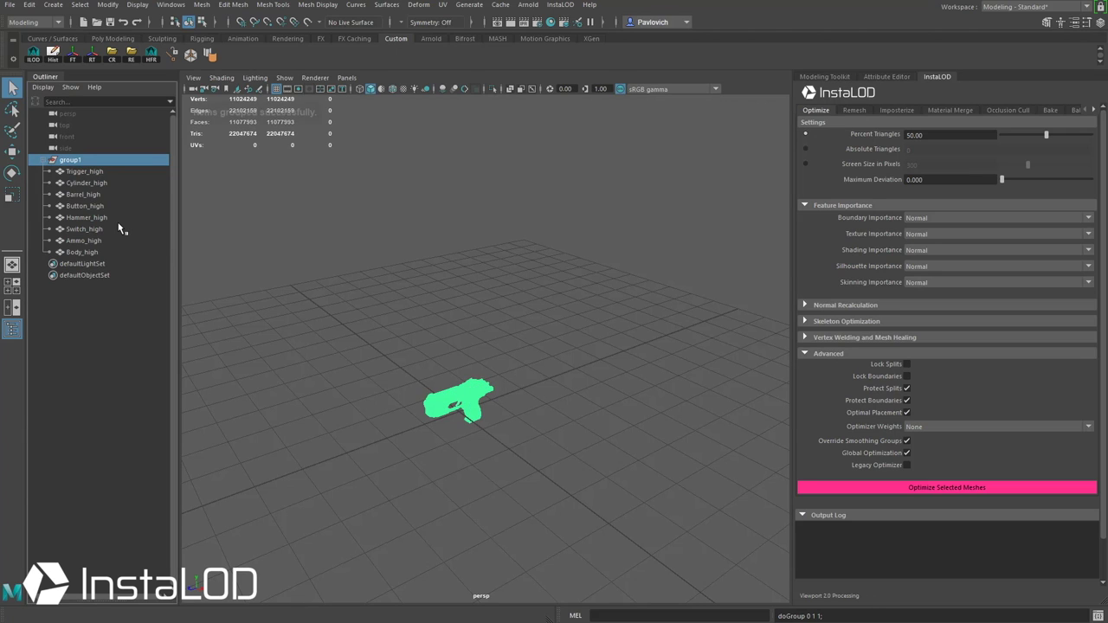
double_click(74, 161)
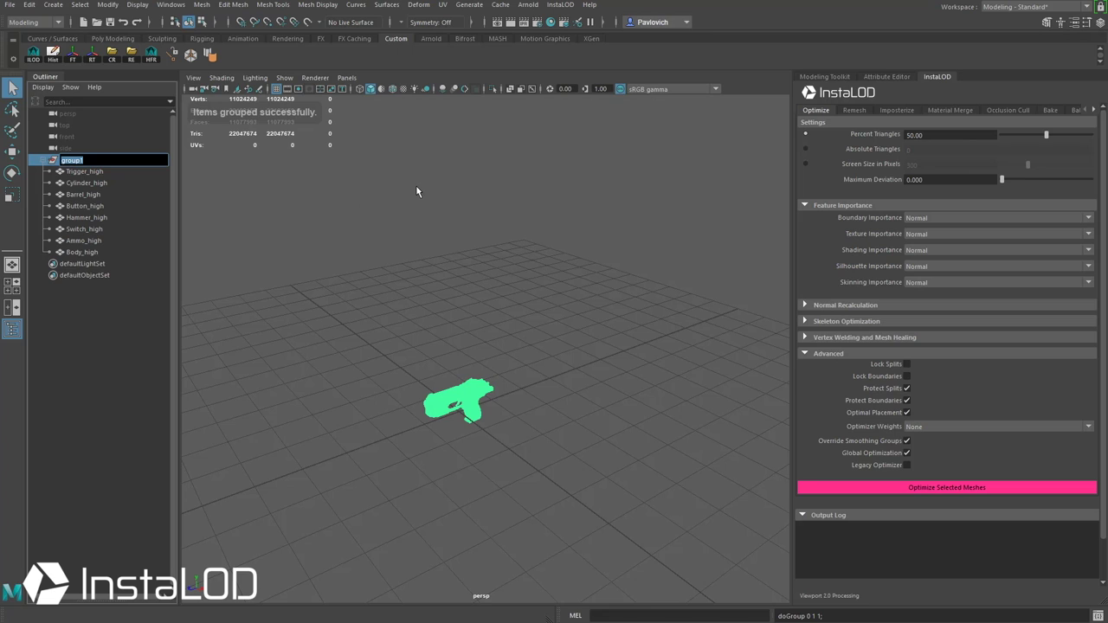
text(Pistol)
key(Return)
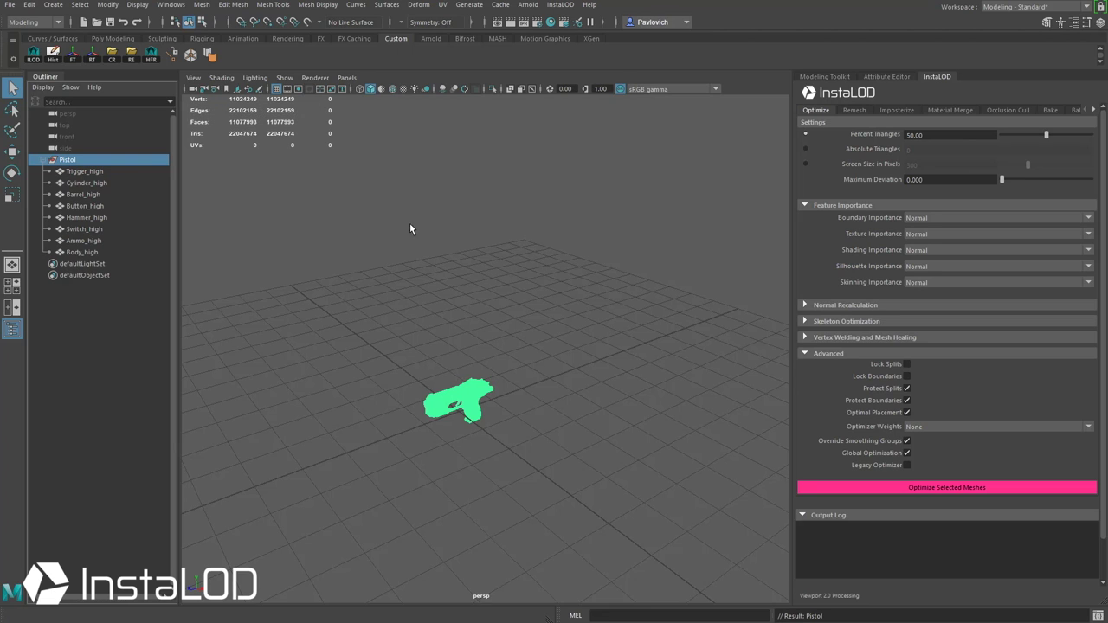
- Scale the Pistol group up uniformly by a factor of about 3.87 and deselect it
key(e)
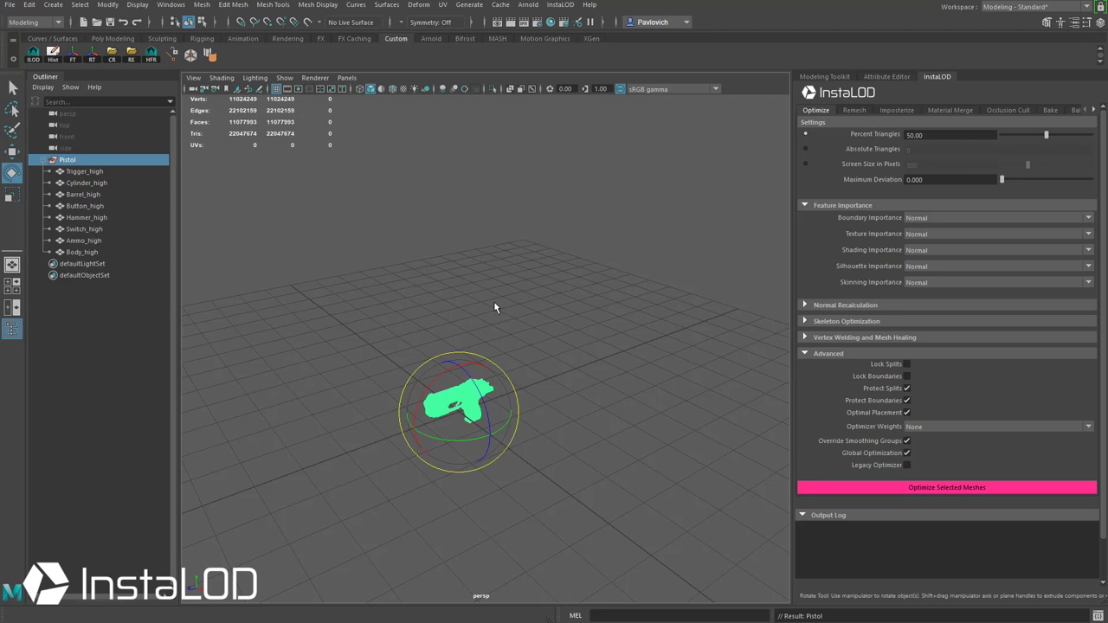
key(r)
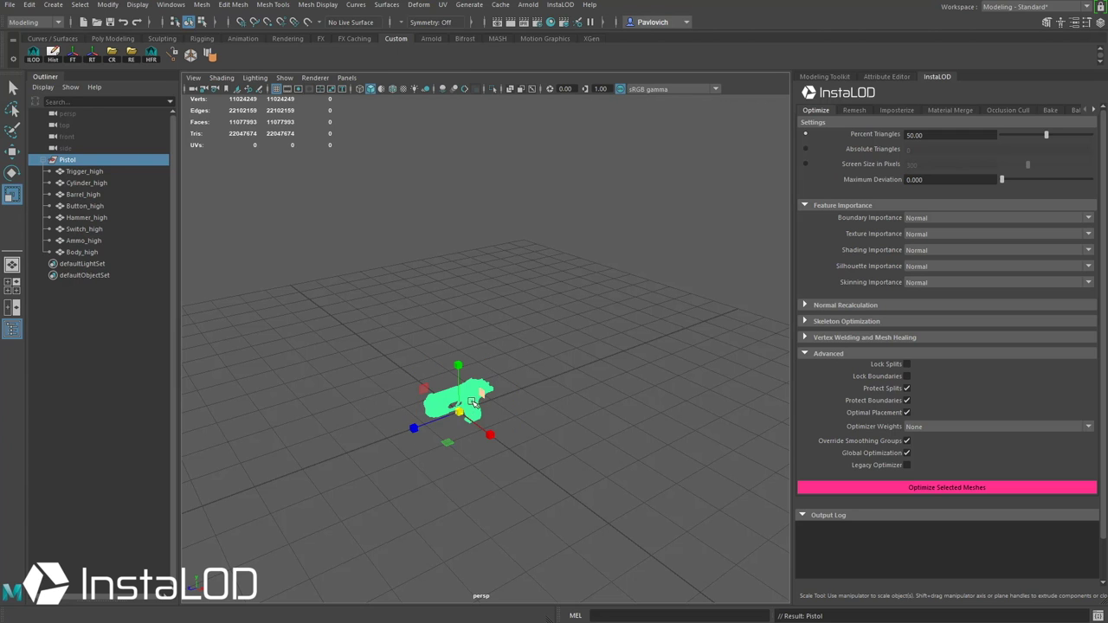
drag(459, 412, 638, 316)
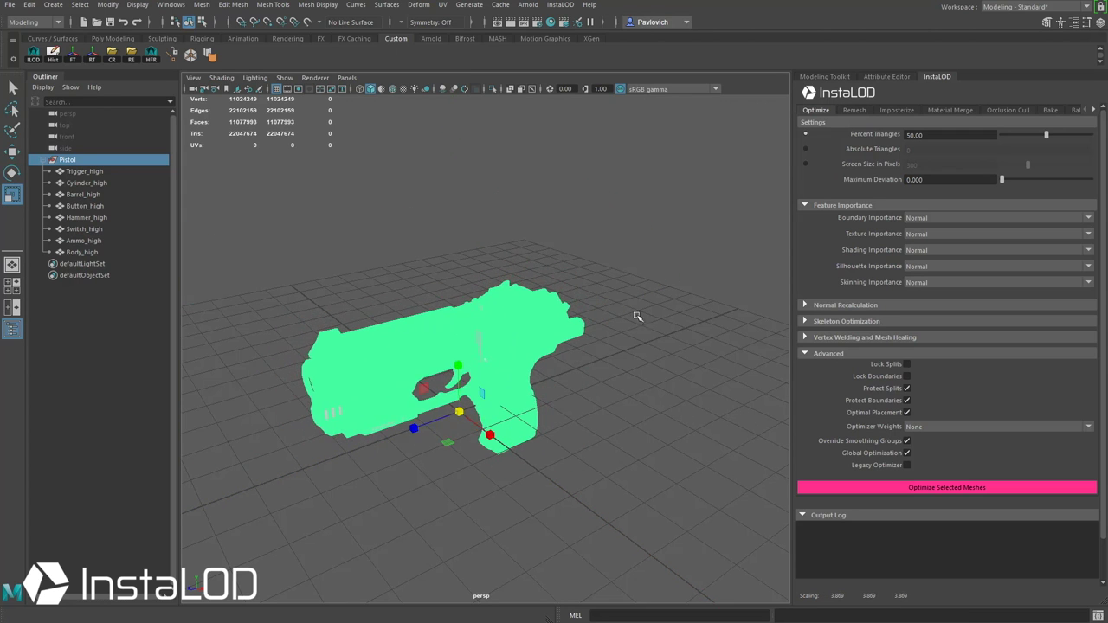
click(599, 257)
- Widen the docked InstaLOD window until all its pages from Optimize to Setup fit side by side
drag(793, 201, 689, 205)
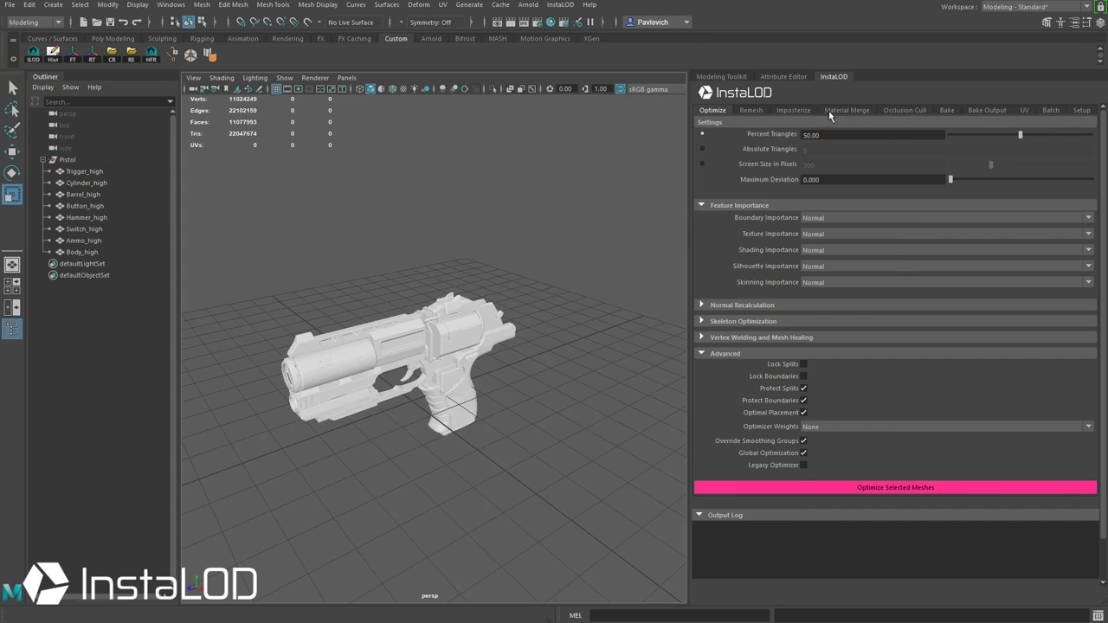
drag(691, 172, 854, 172)
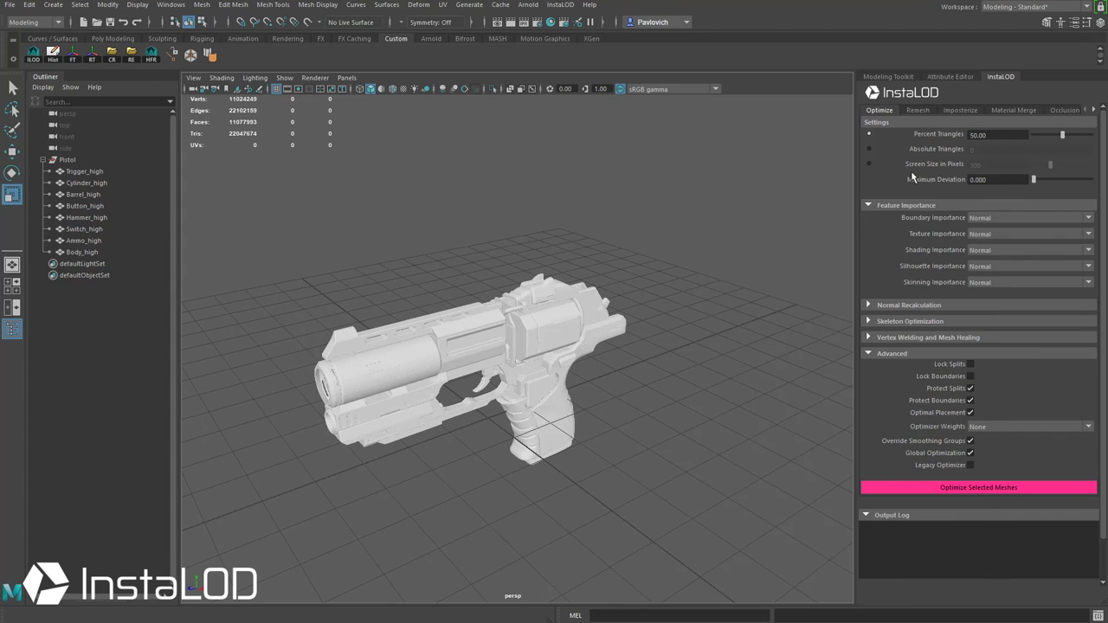
click(1094, 110)
click(1093, 110)
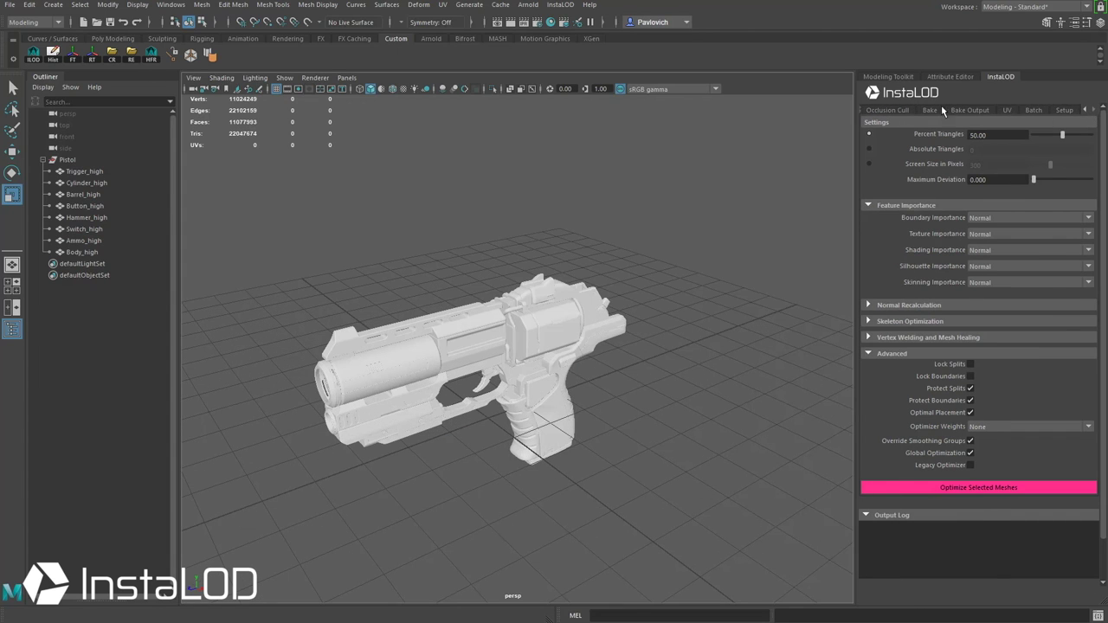
drag(855, 200, 685, 219)
- Set the Scene Unit Scale to 1 in InstaLOD's Setup global settings
click(1079, 111)
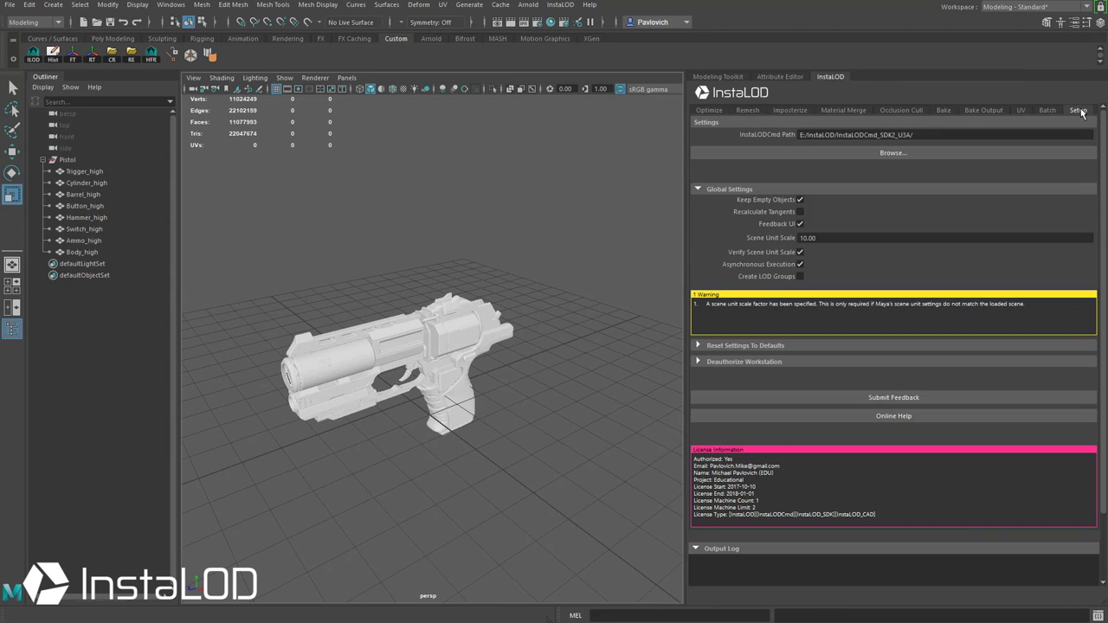
mouse_move(778, 235)
double_click(863, 237)
text(1)
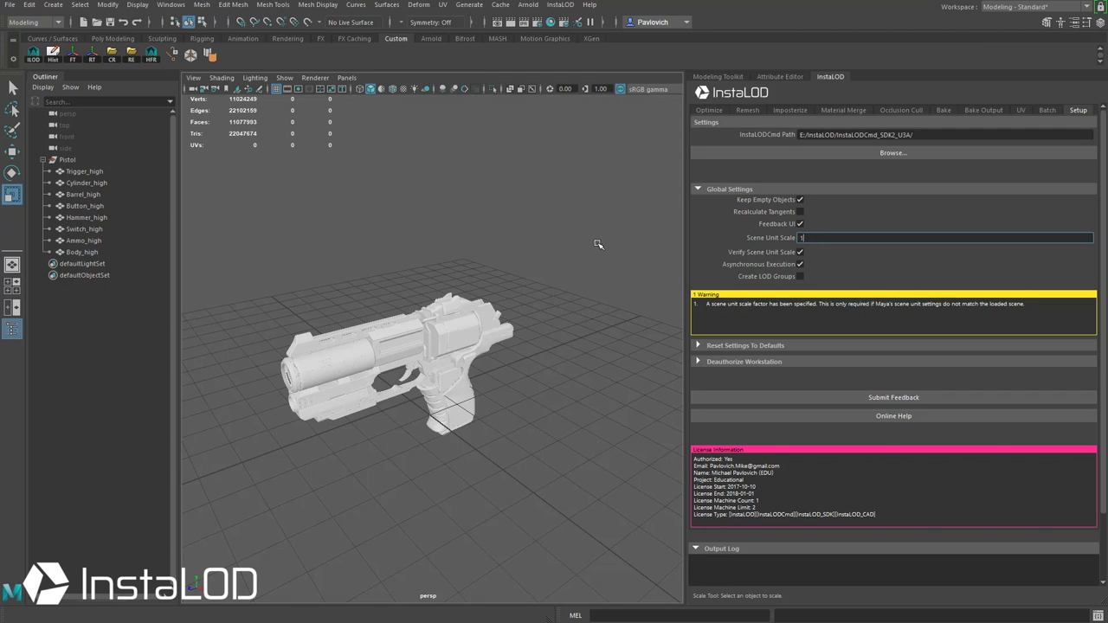
key(Return)
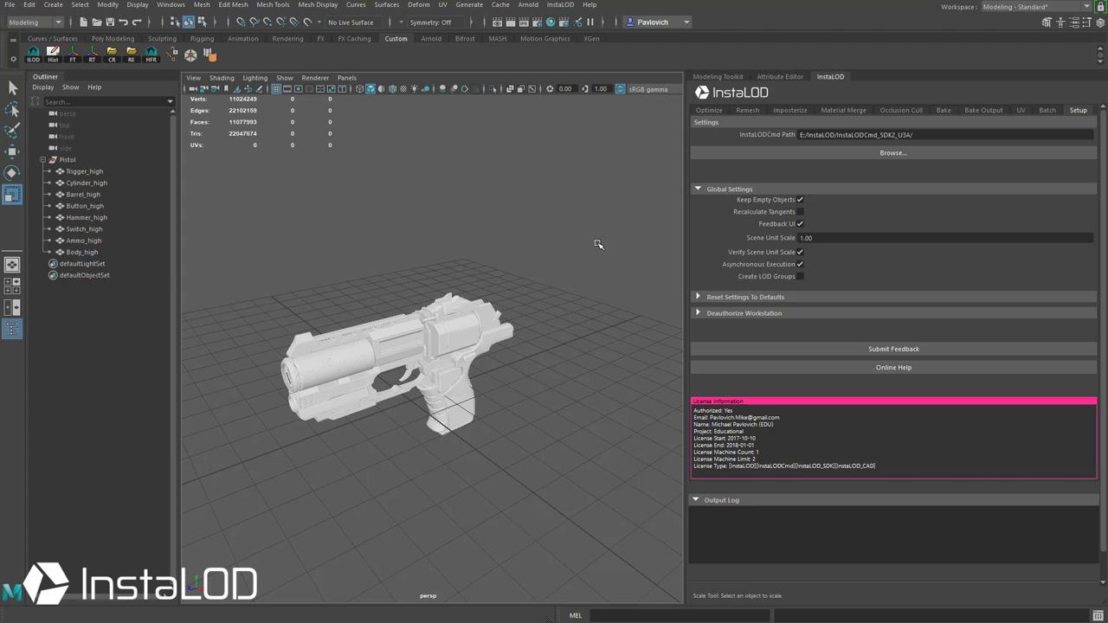
- Reset the InstaLOD settings to defaults, check the Setup values, and return to the Optimize settings
click(762, 297)
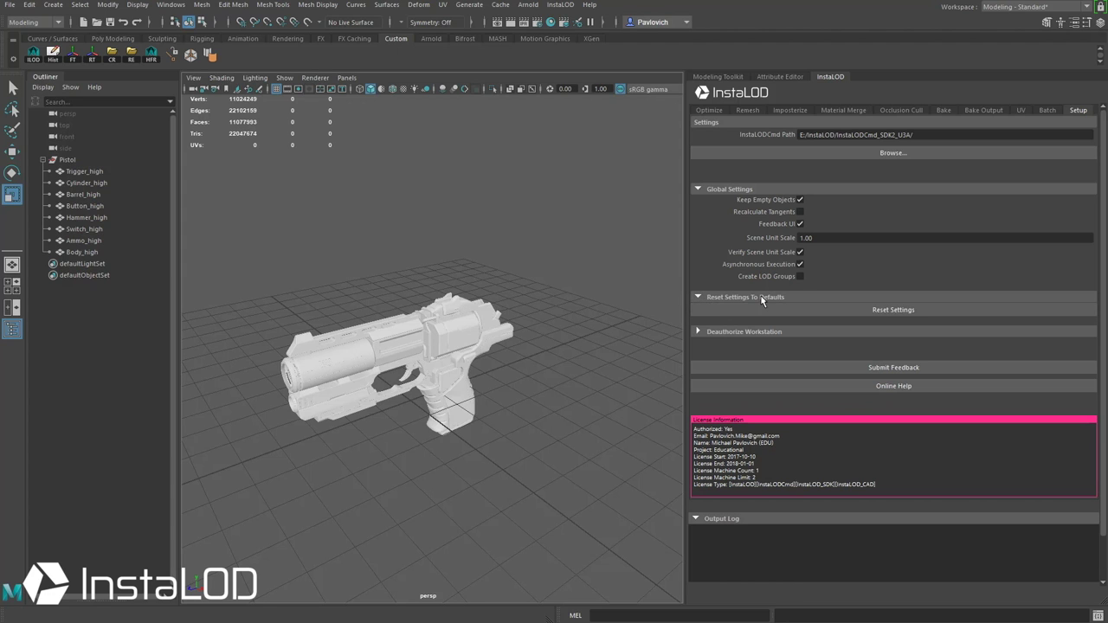
click(869, 312)
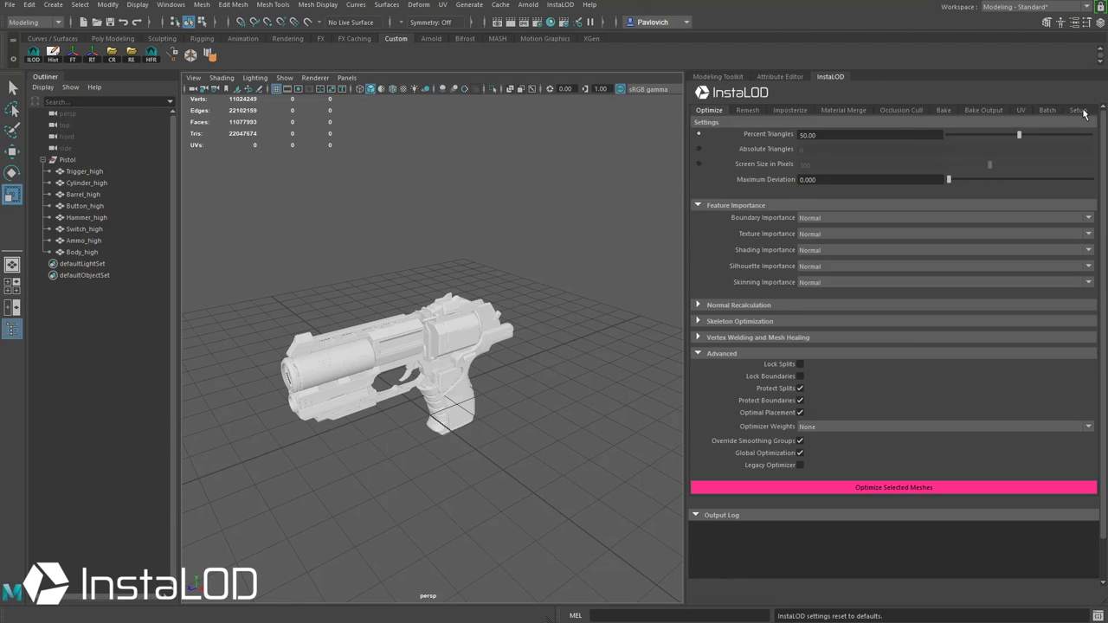
click(1082, 110)
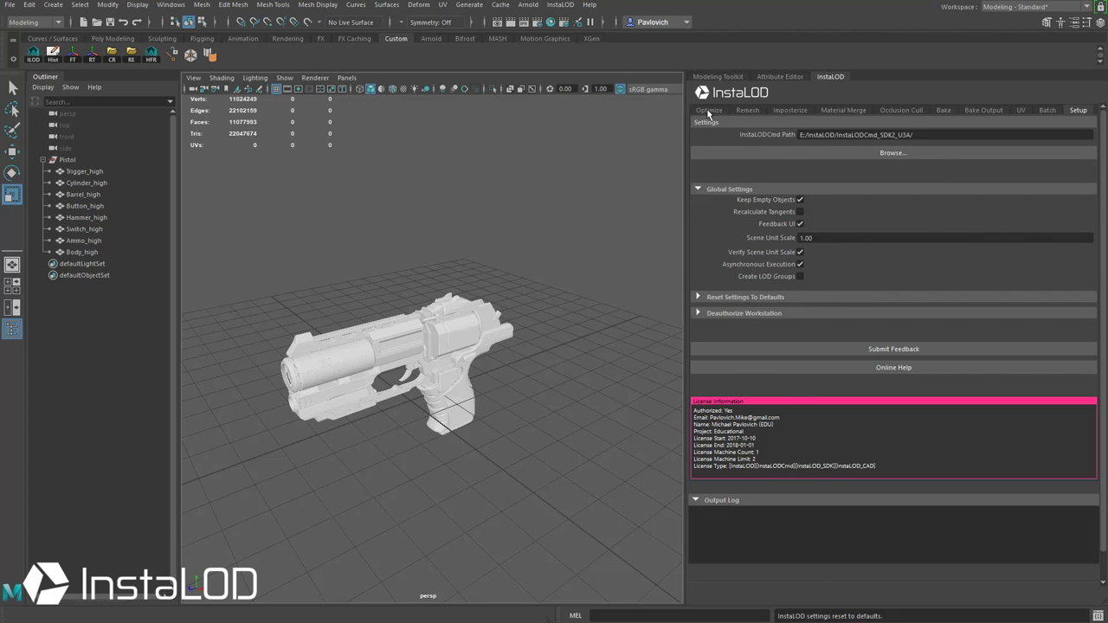
click(709, 110)
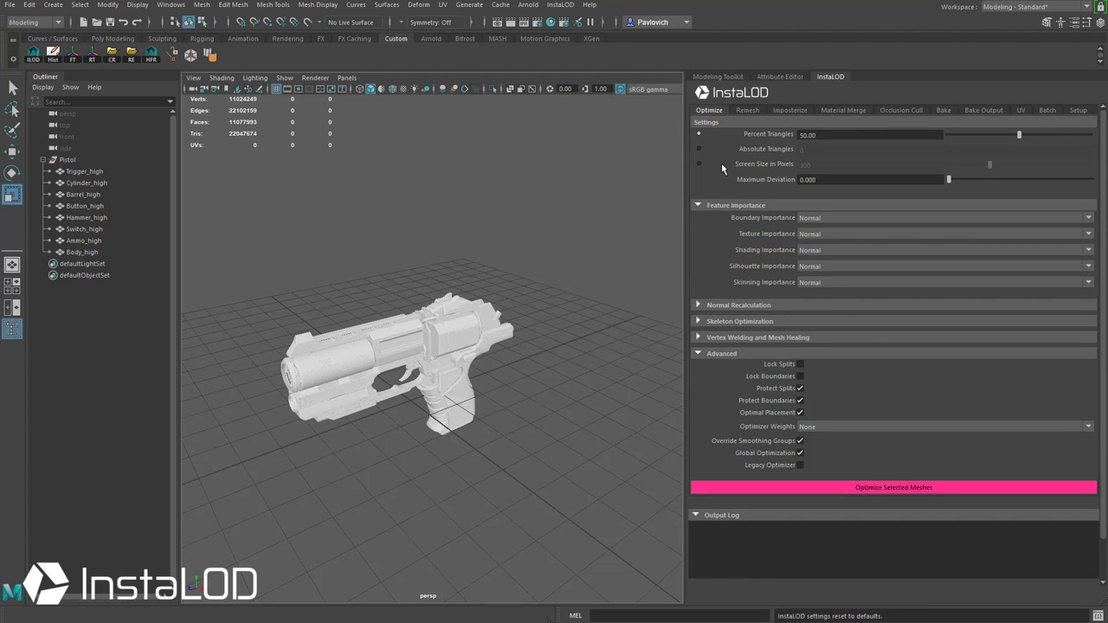
- Review the InstaLOD settings pages from Remesh through Batch and return to the Remesh settings
click(745, 111)
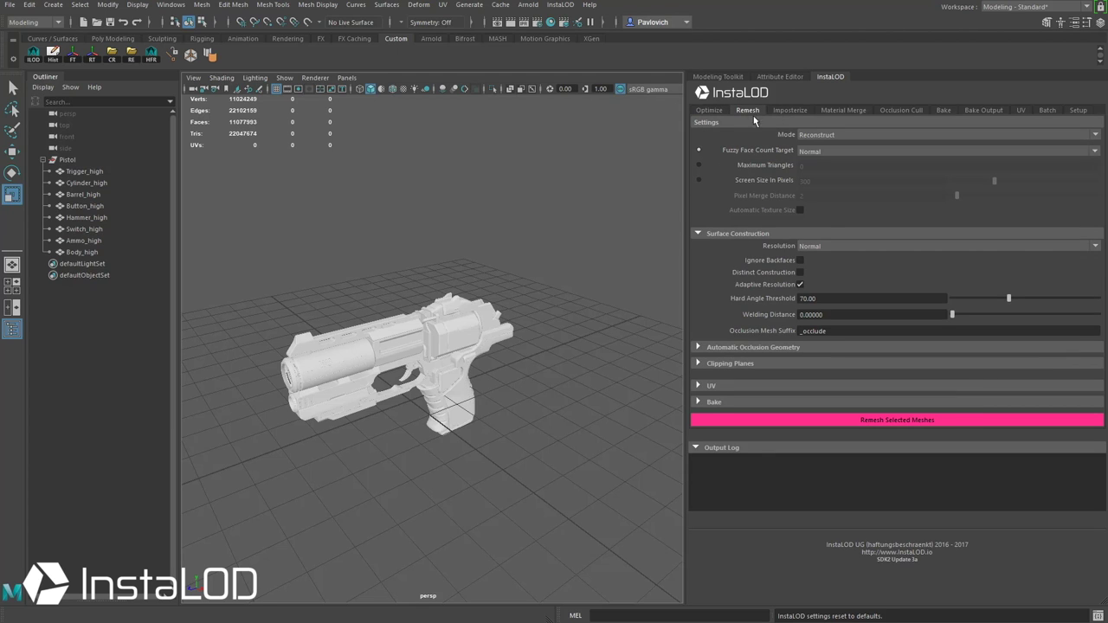
click(787, 112)
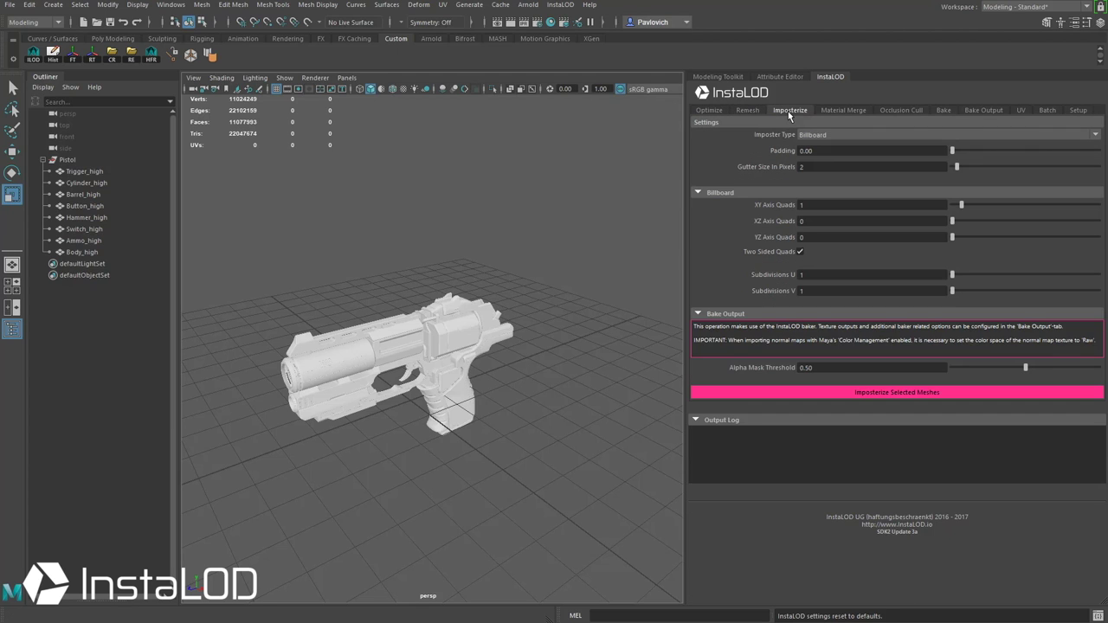
click(838, 113)
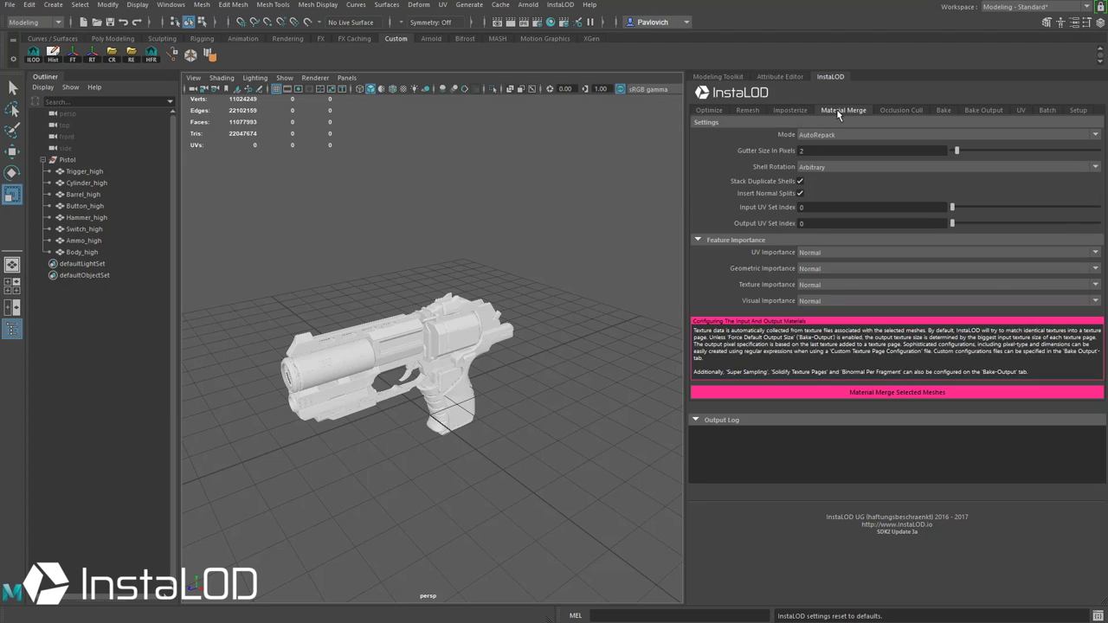
click(888, 108)
click(945, 107)
click(970, 105)
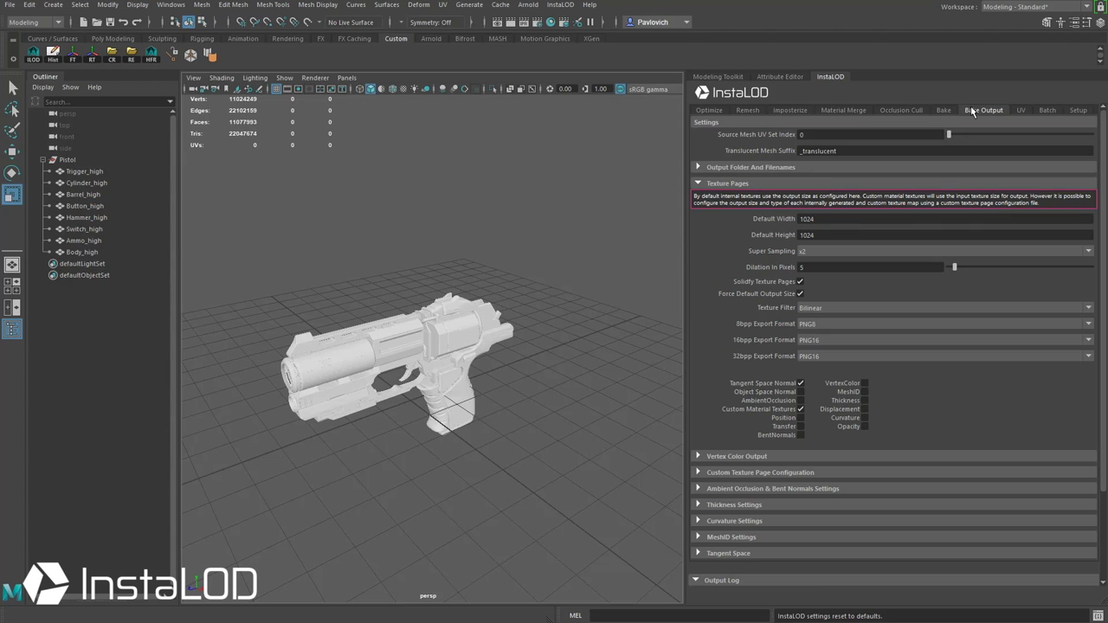
click(1020, 110)
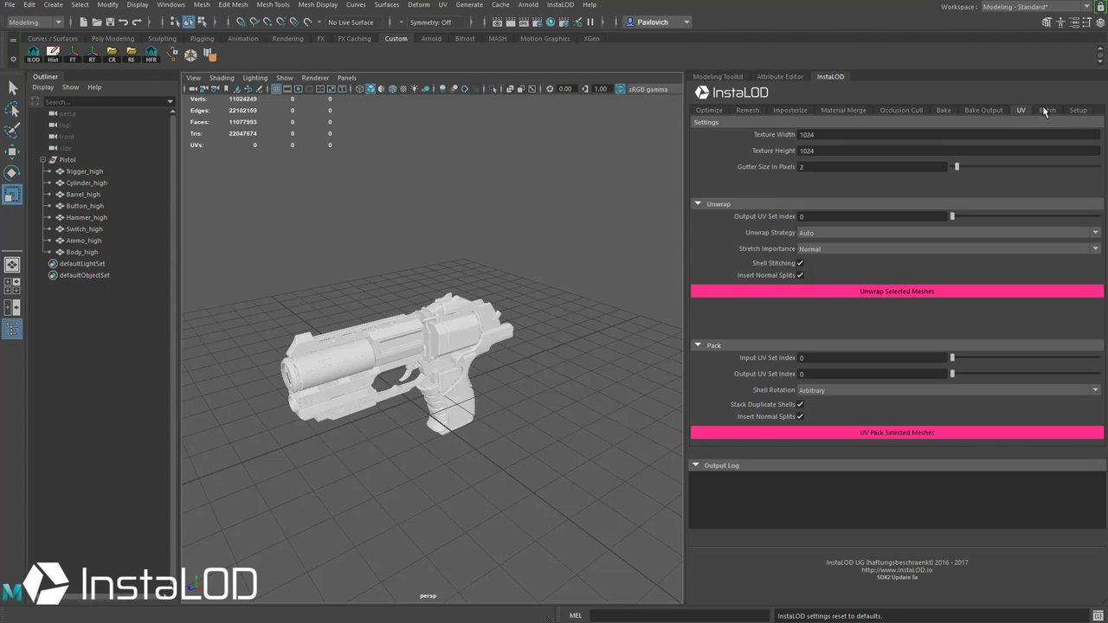
click(1046, 111)
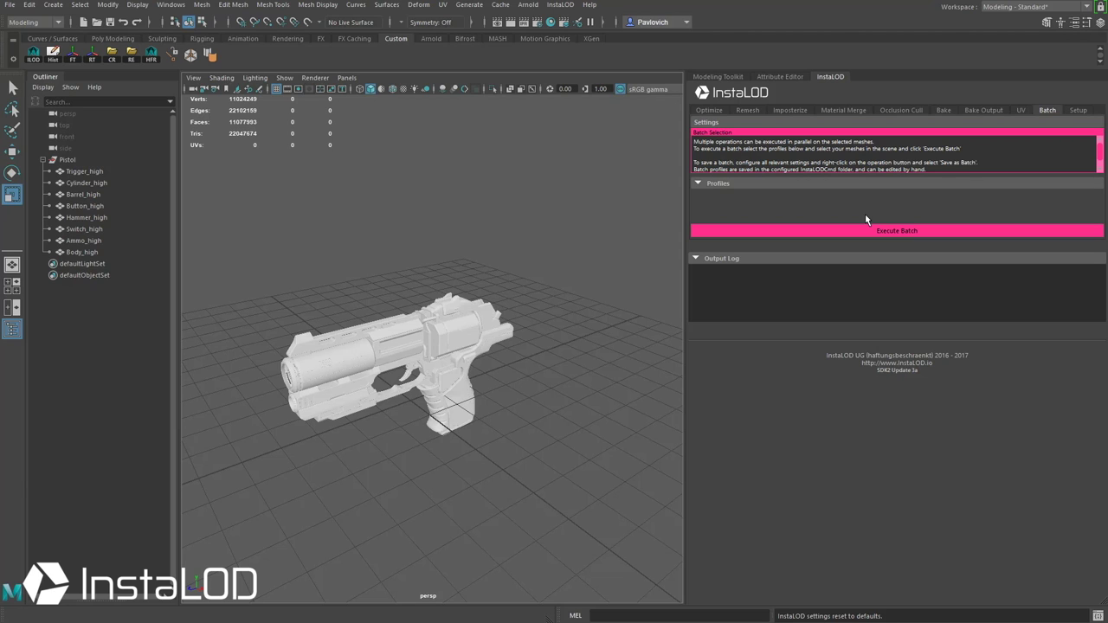
click(755, 111)
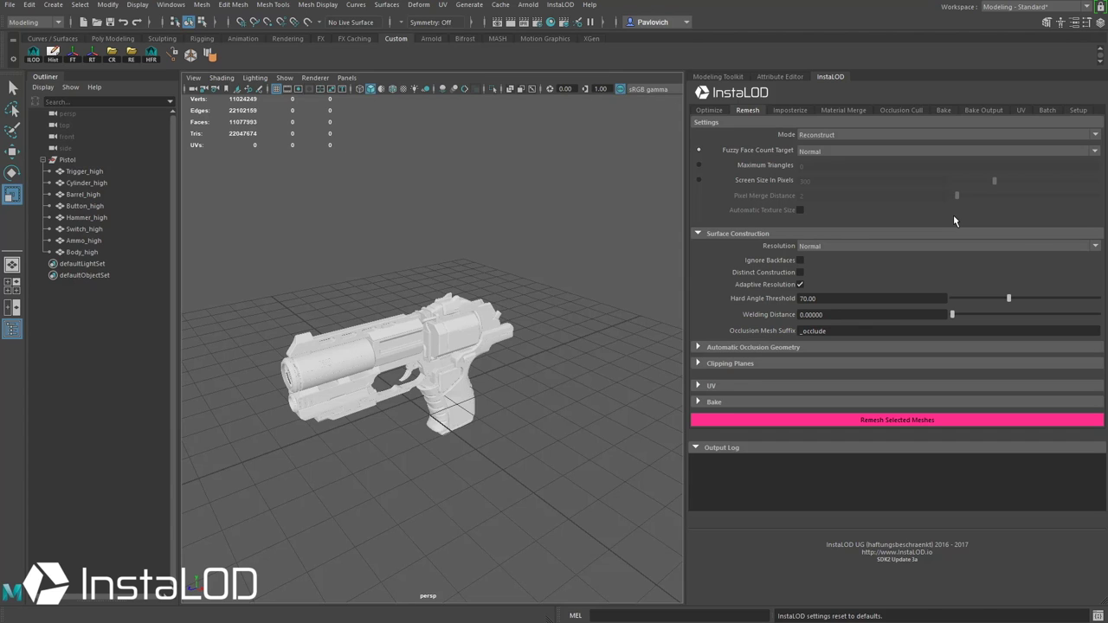
- Try the Optimize remesh mode and switch the Mode back to Reconstruct
click(801, 135)
click(824, 143)
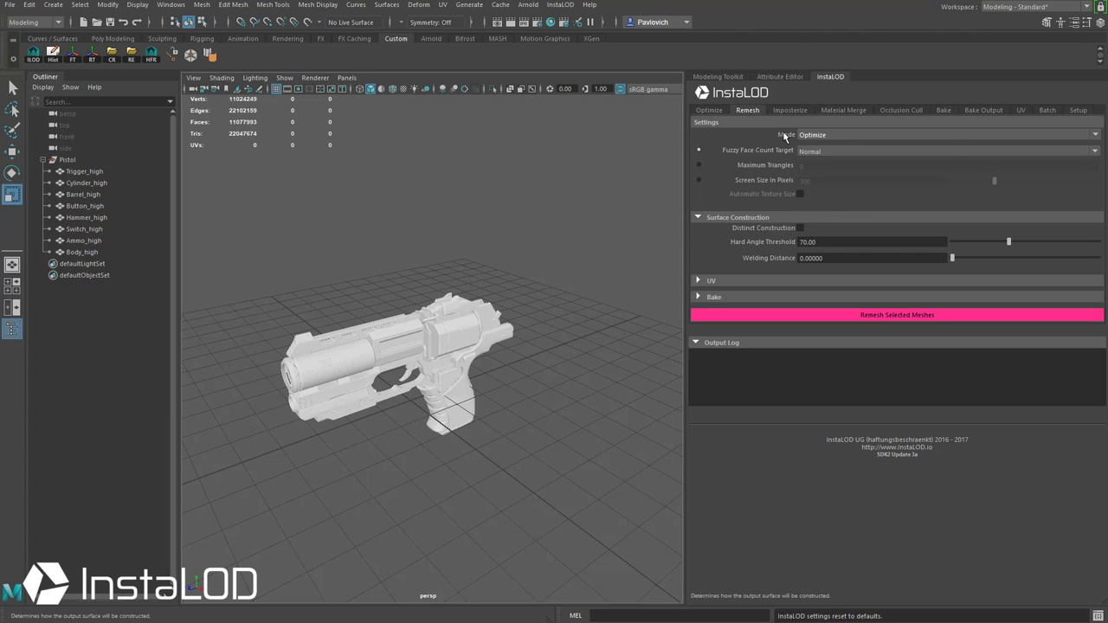
click(826, 139)
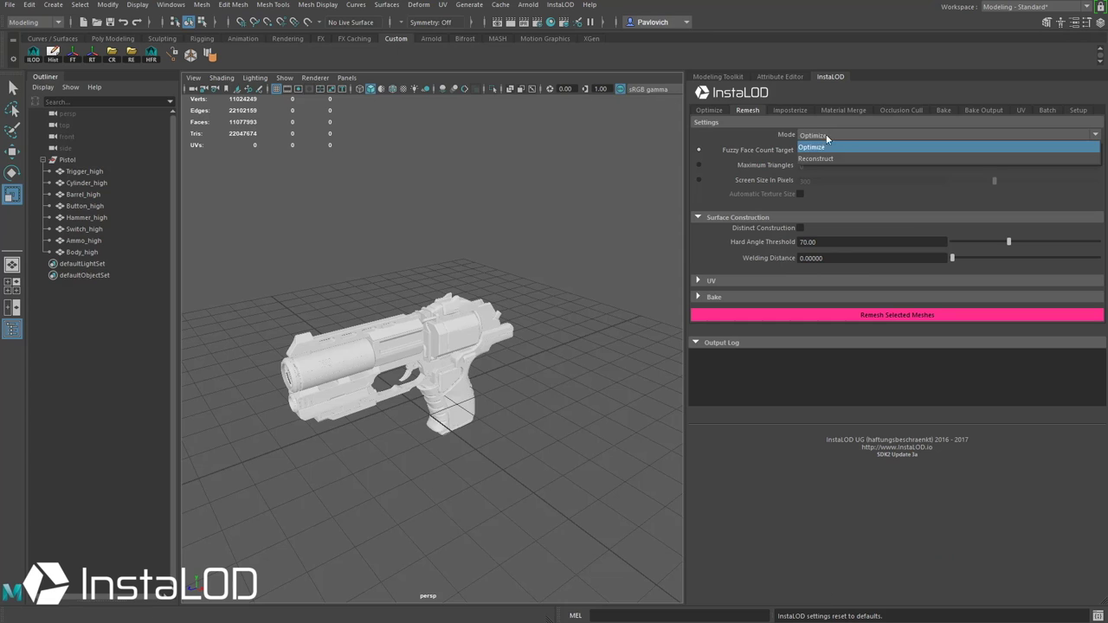
click(813, 159)
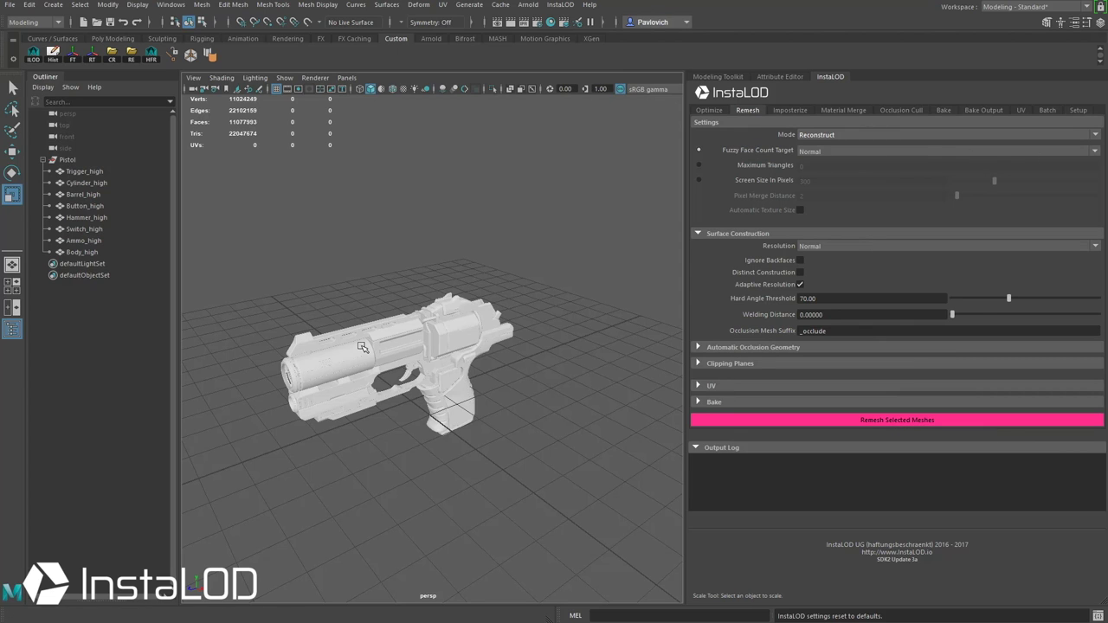
- Examine the framed pistol model from several angles and inspect the details beneath its barrel up close
key(f)
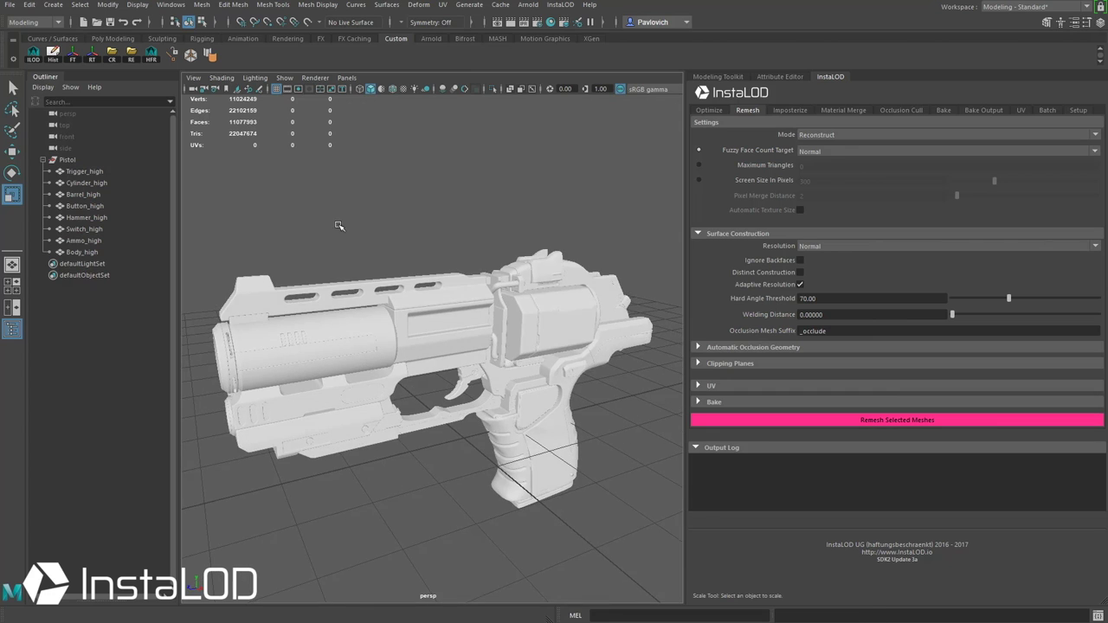
alt+drag(339, 226, 446, 319)
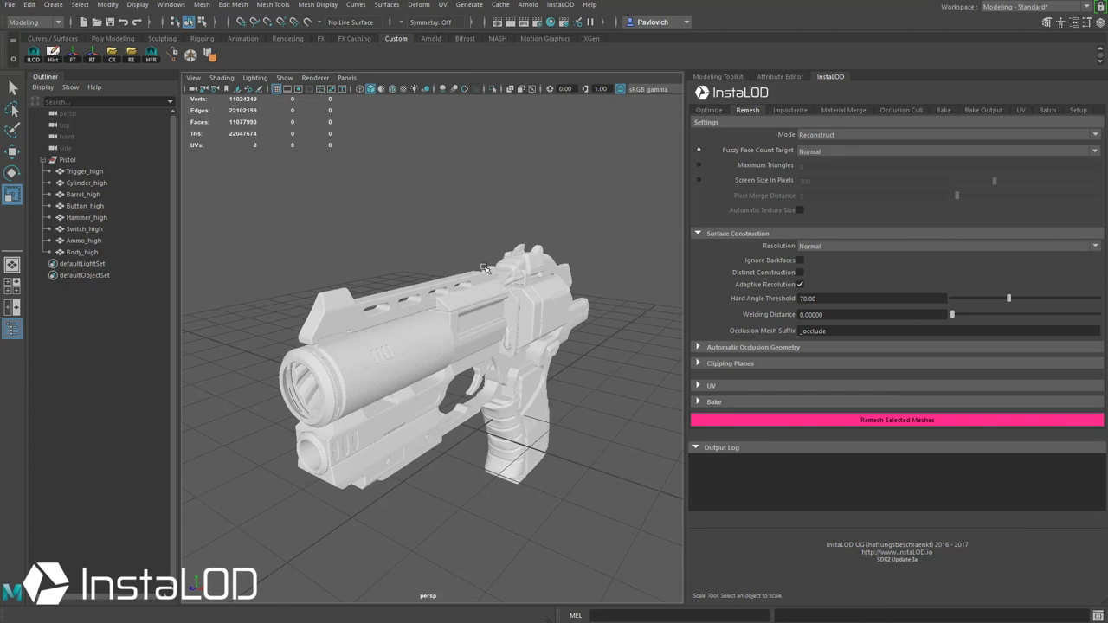
alt+drag(442, 169, 566, 316)
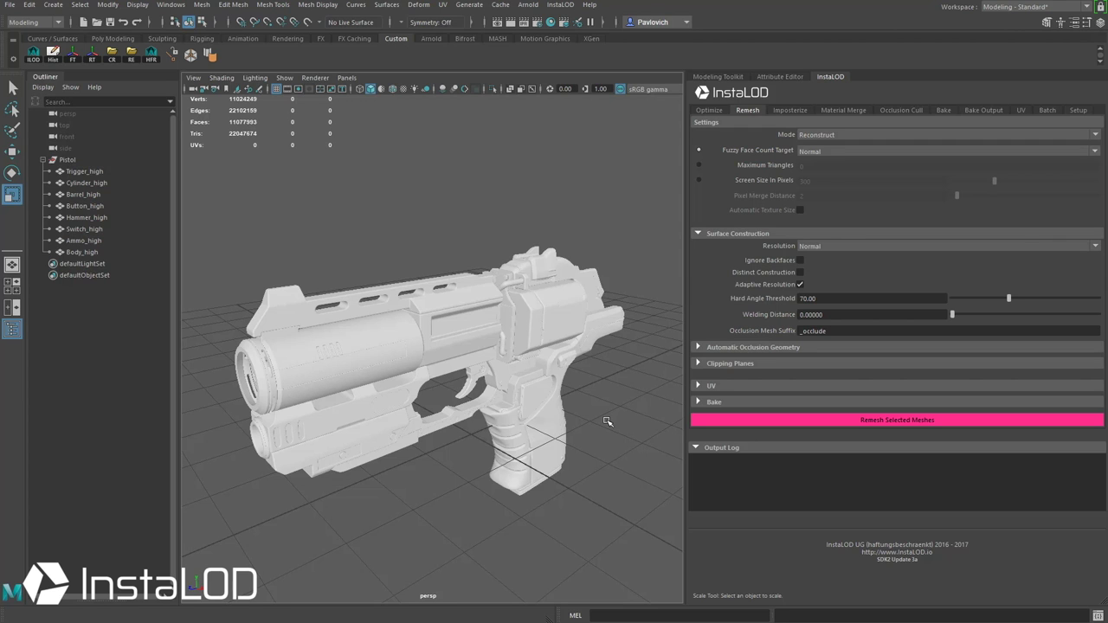
alt+drag(608, 422, 591, 397)
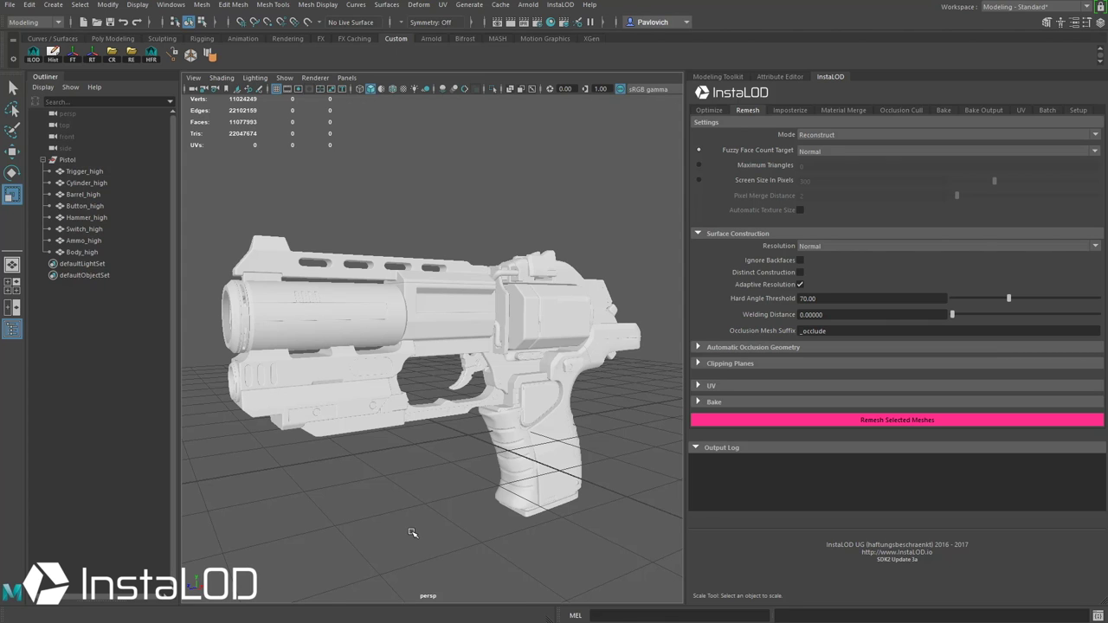
alt+drag(412, 533, 372, 443)
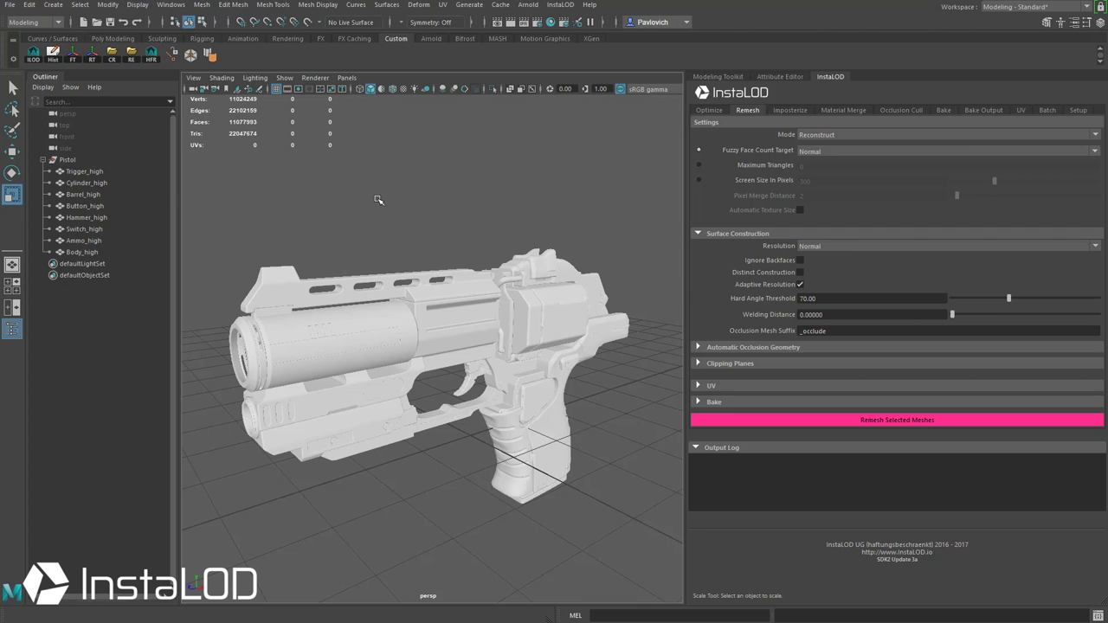
scroll(398, 412, up, 6)
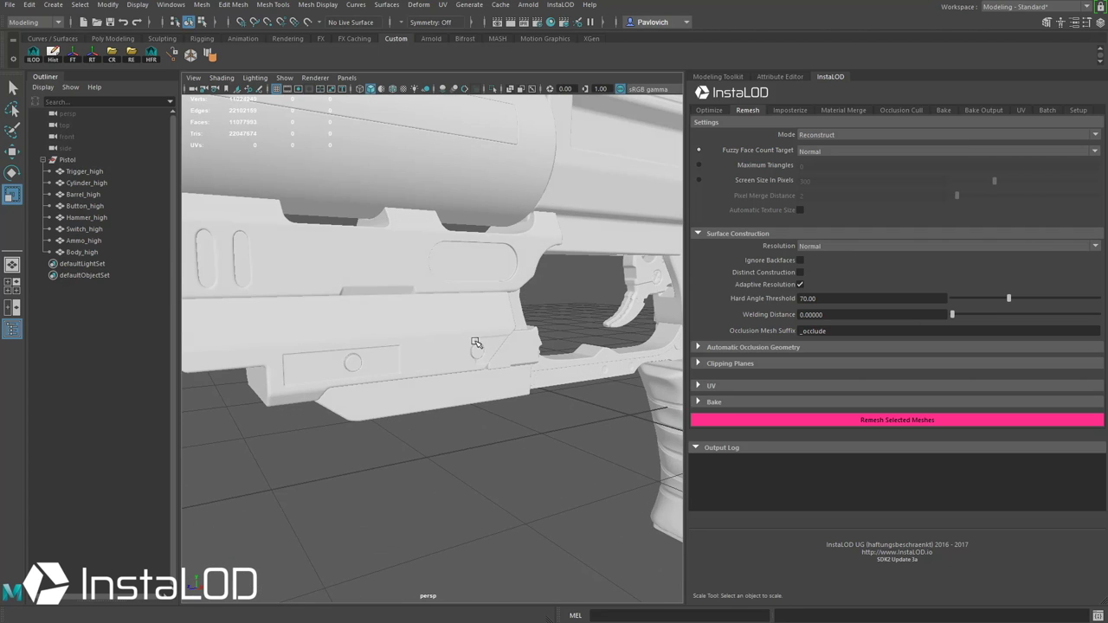
scroll(479, 370, down, 3)
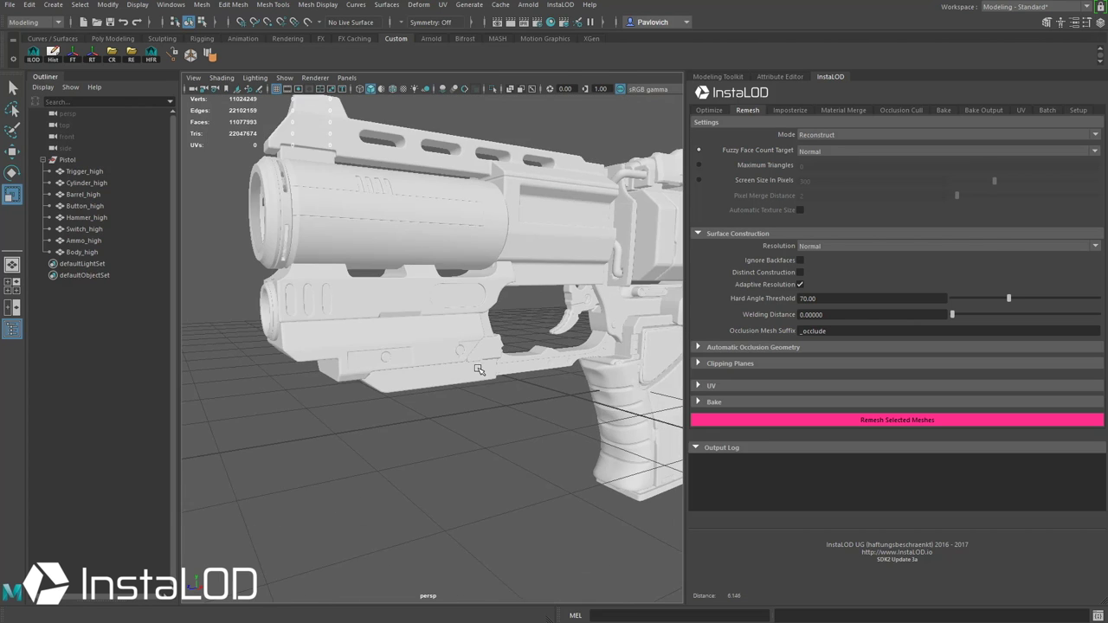
scroll(479, 370, down, 3)
scroll(423, 431, down, 4)
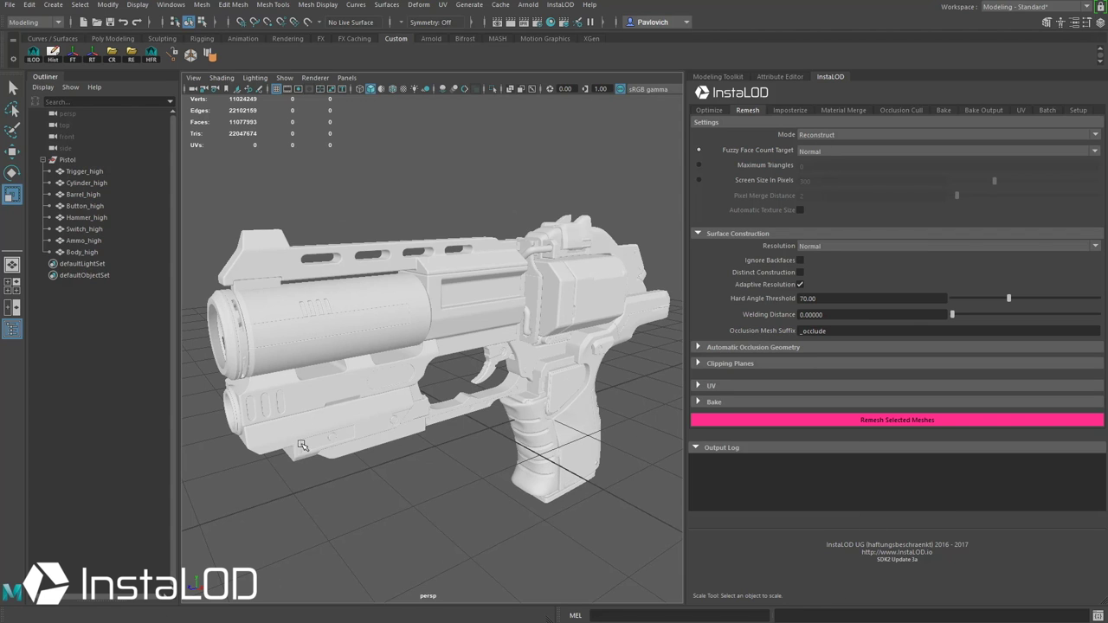
key(a)
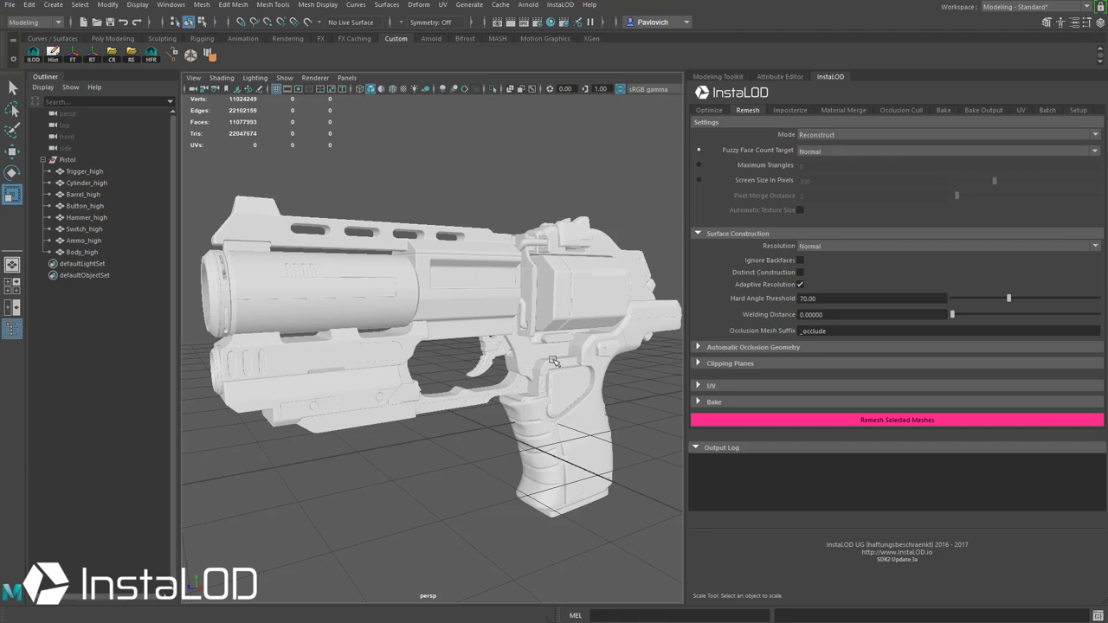
- Select the Trigger_high mesh and enable Distinct Construction in the Remesh surface construction settings
click(80, 172)
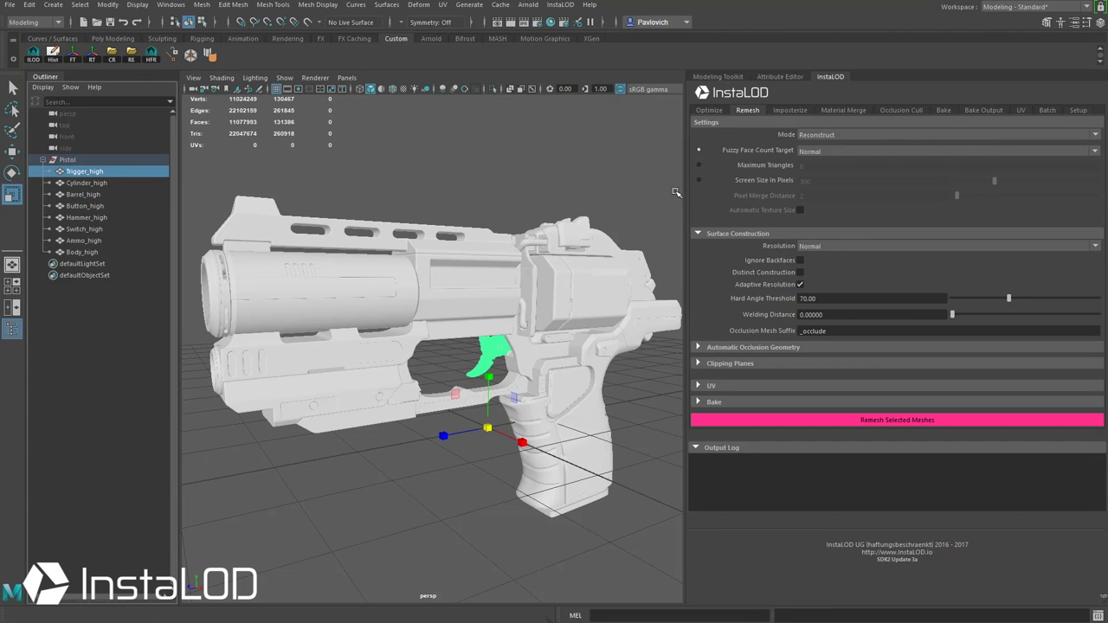
mouse_move(750, 275)
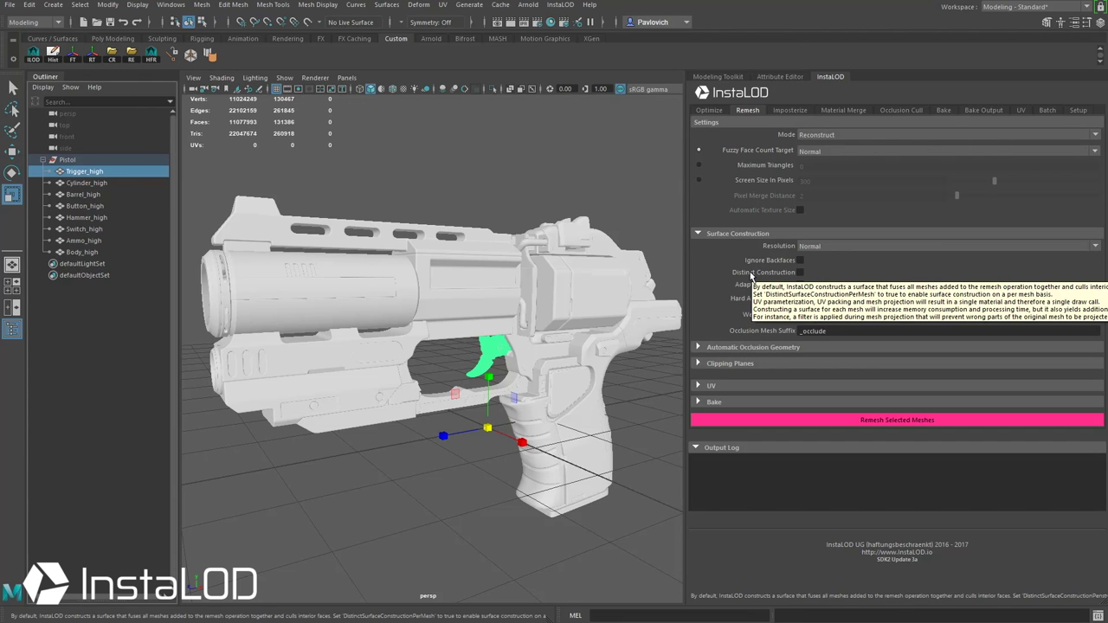
click(800, 272)
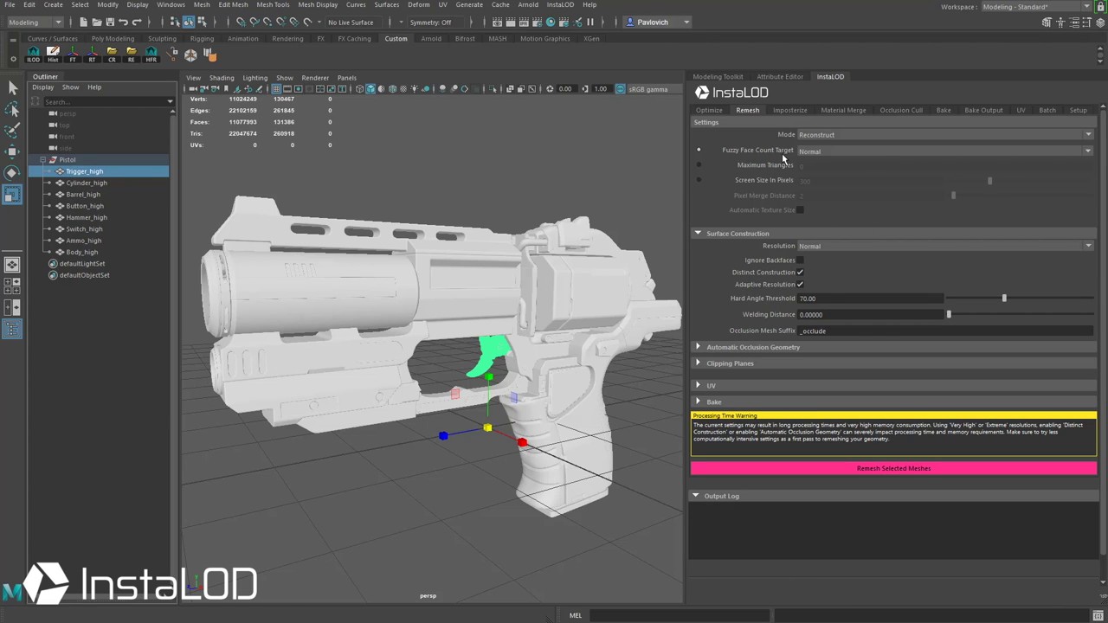
- Set the Fuzzy Face Count Target to High for the Reconstruct remesh
click(817, 133)
click(817, 133)
click(827, 152)
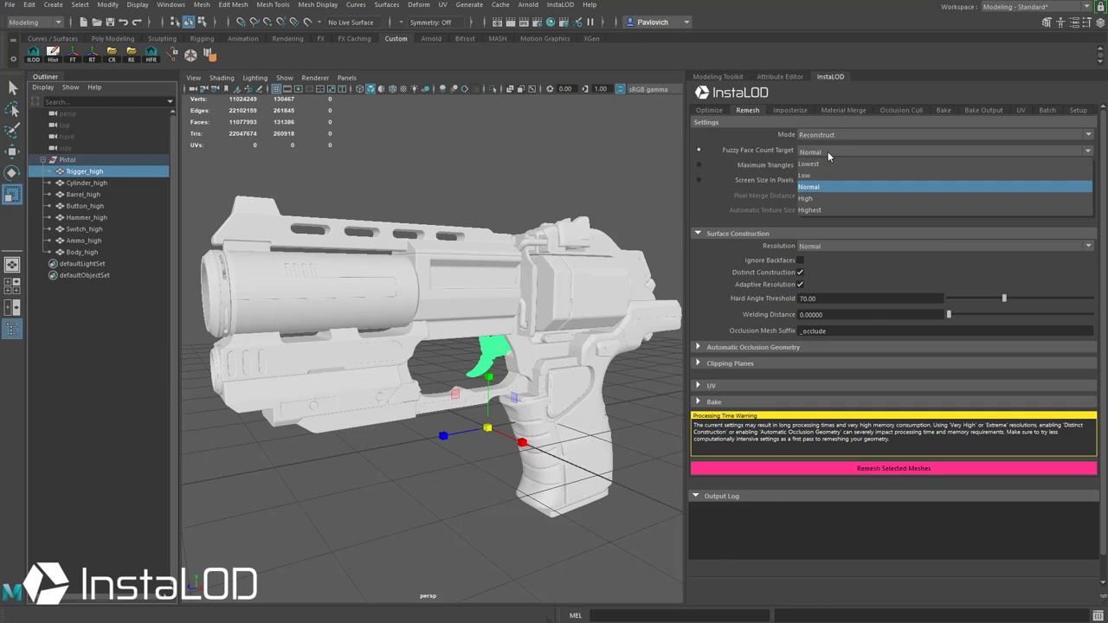
click(858, 198)
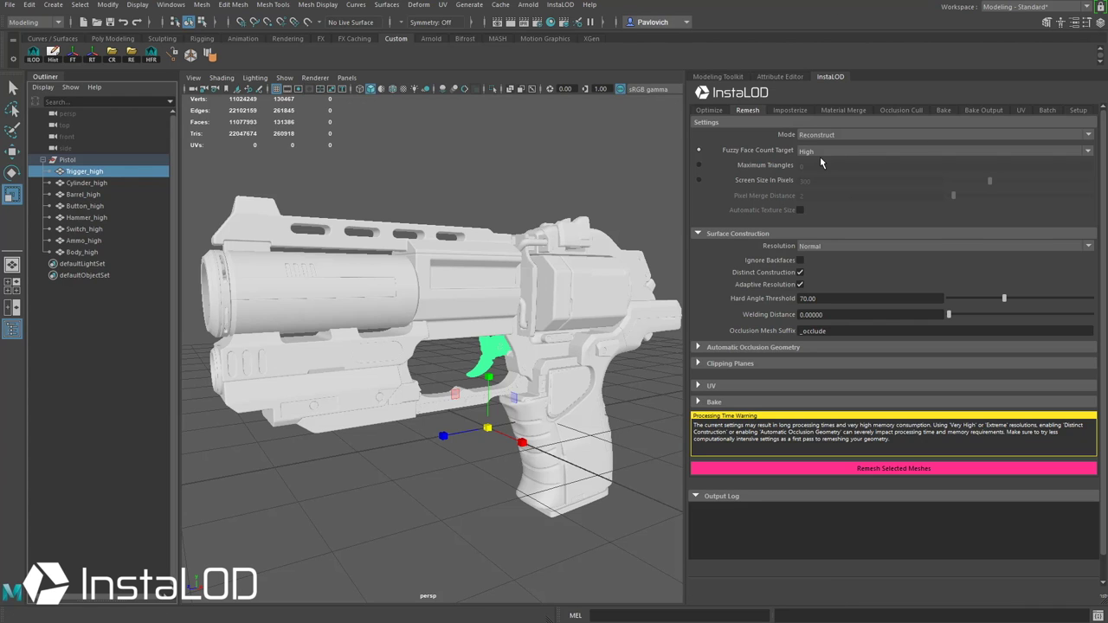
- Check the Optimize page's triangle settings and the Resolution options offered for Remesh surface construction
click(710, 111)
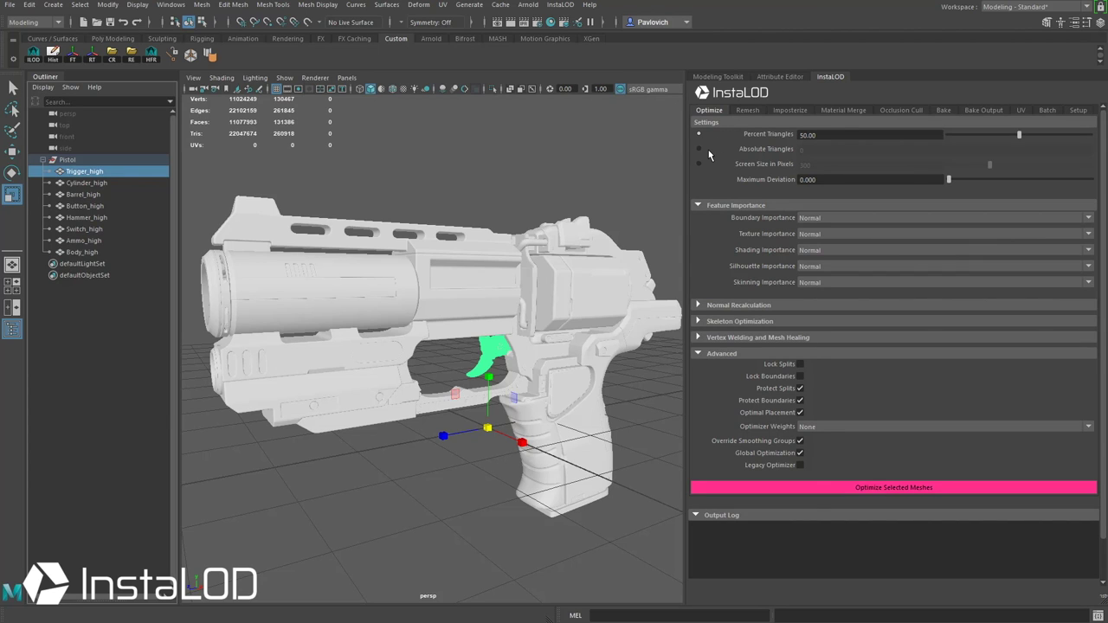
click(747, 110)
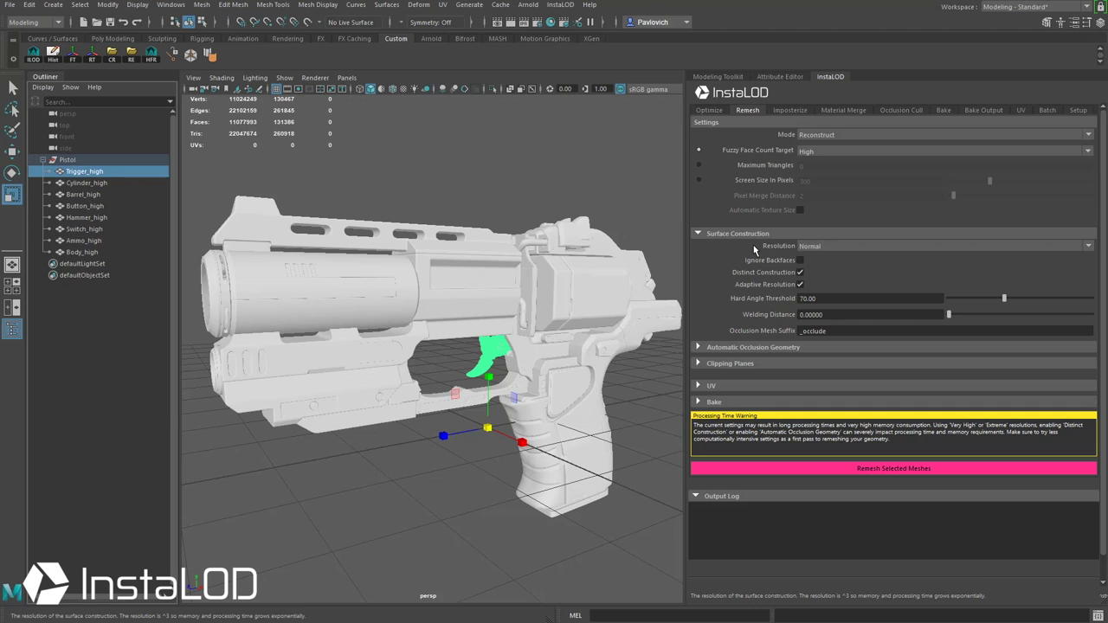
click(812, 245)
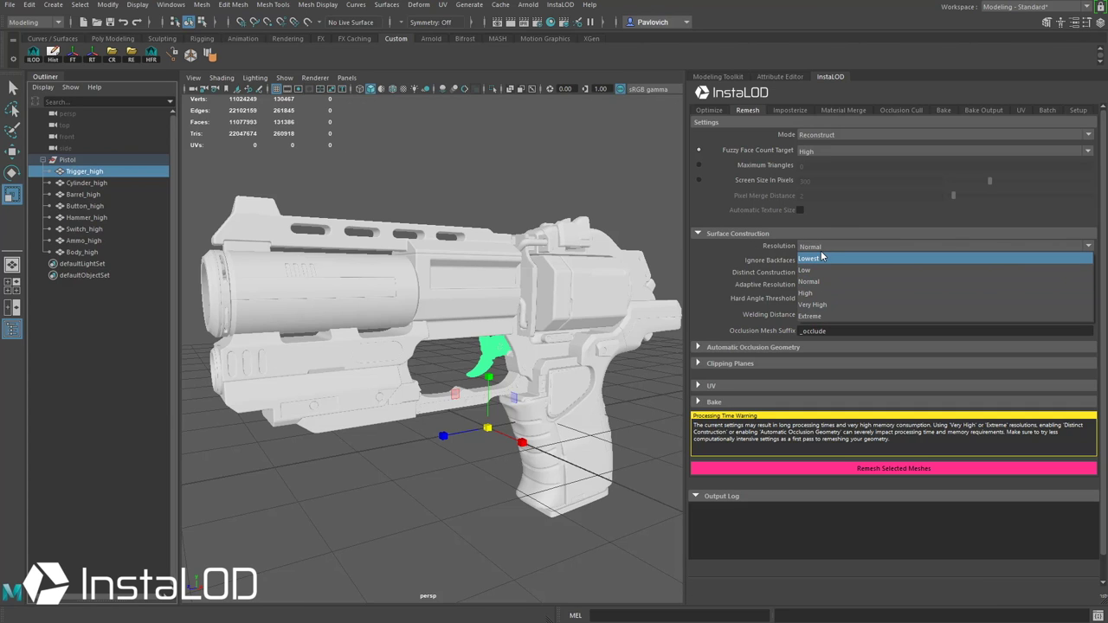
- Examine the pistol's barrel and frame details at different distances and read the description of Adaptive Resolution
alt+drag(491, 262, 466, 251)
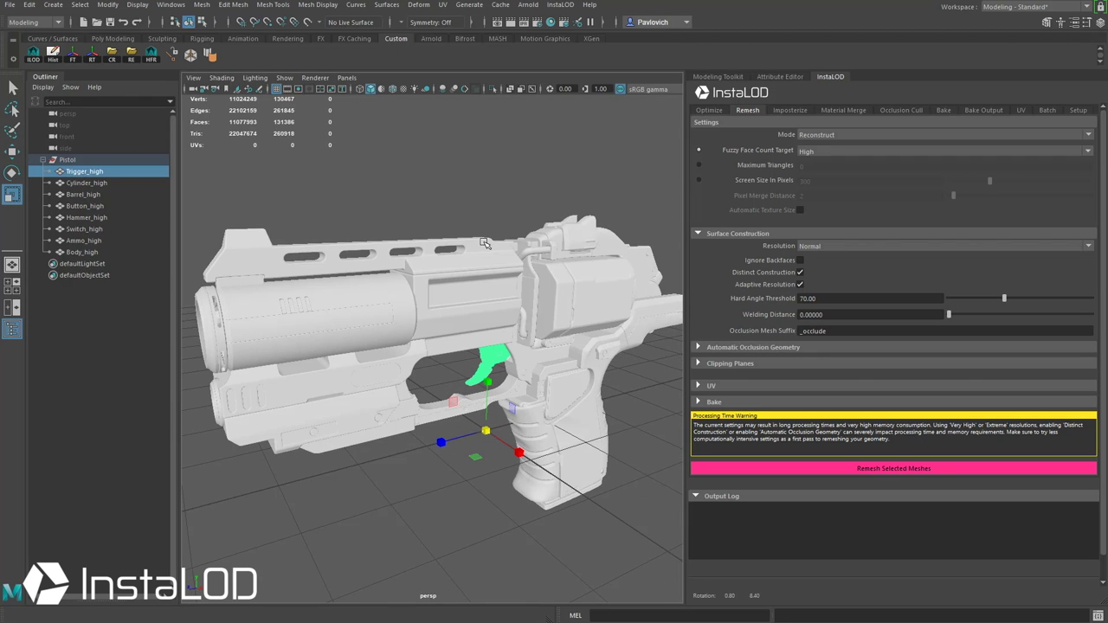
alt+right_drag(457, 244, 500, 273)
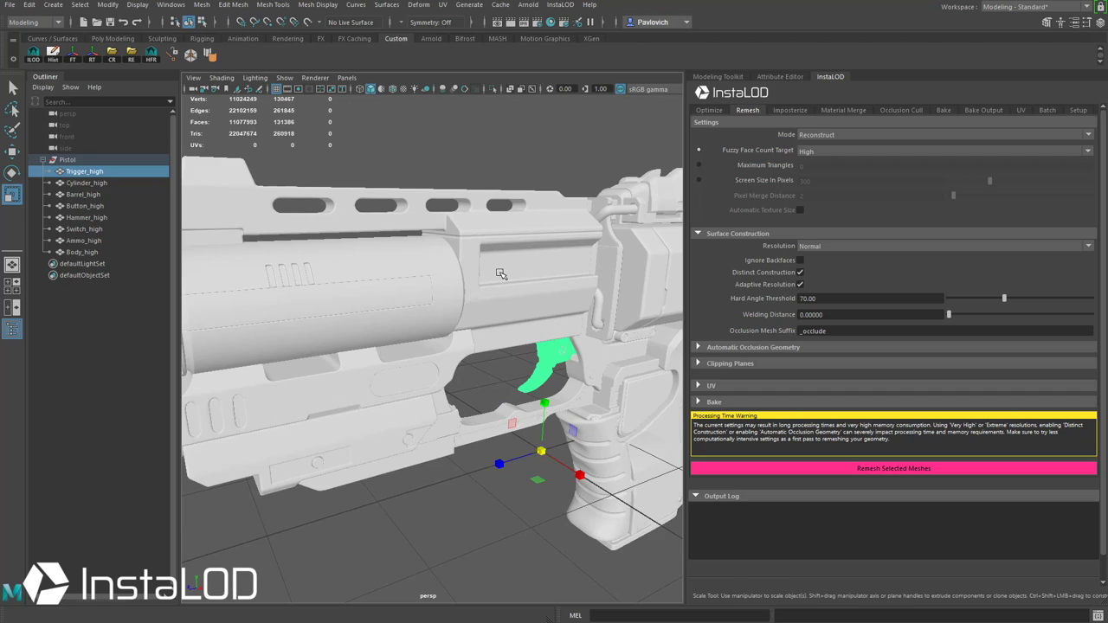
alt+drag(501, 273, 558, 311)
alt+right_drag(558, 312, 572, 370)
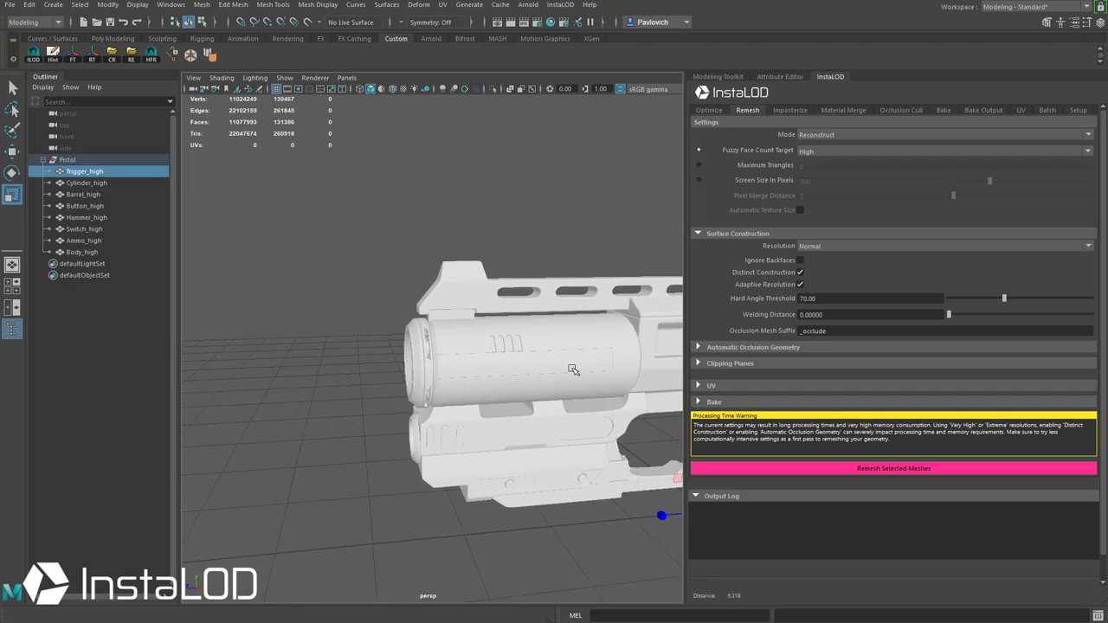
alt+drag(572, 370, 453, 353)
alt+right_drag(415, 314, 407, 308)
mouse_move(406, 307)
alt+mouse_down()
mouse_move(404, 297)
mouse_move(424, 299)
alt+mouse_up()
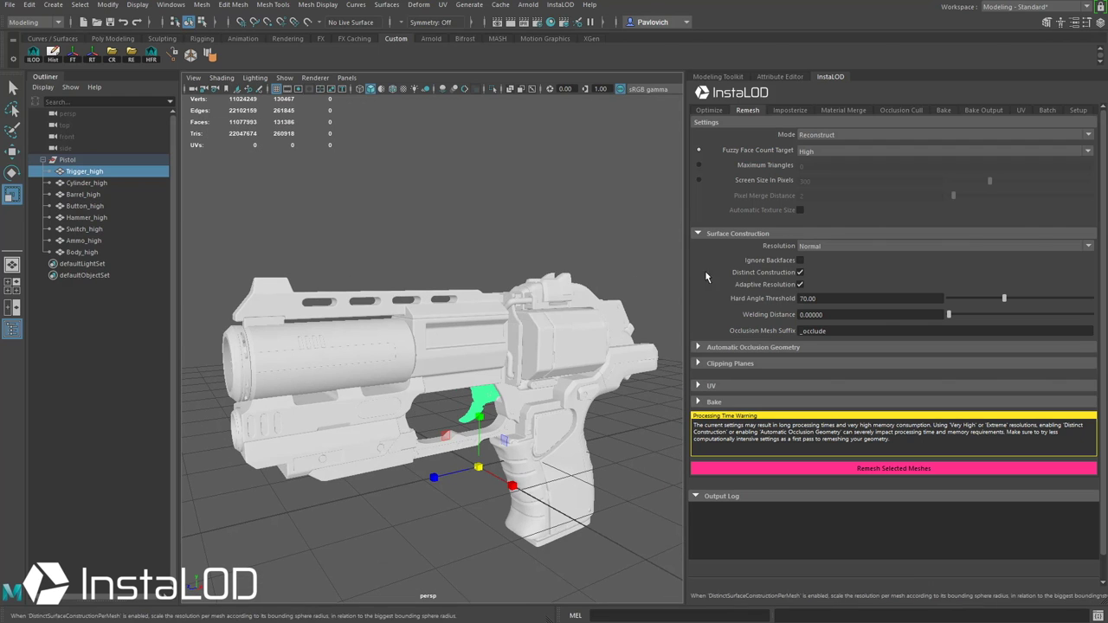
mouse_move(698, 285)
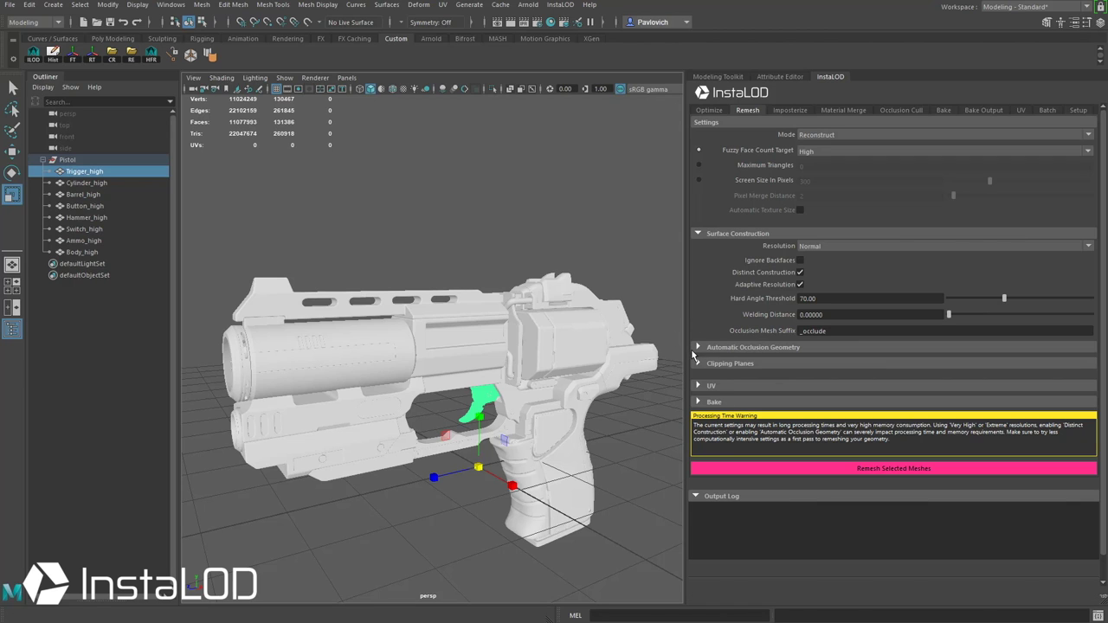
- Expand the Remesh UV settings and set the Unwrap Strategy to HardSurfaceAxial
click(699, 385)
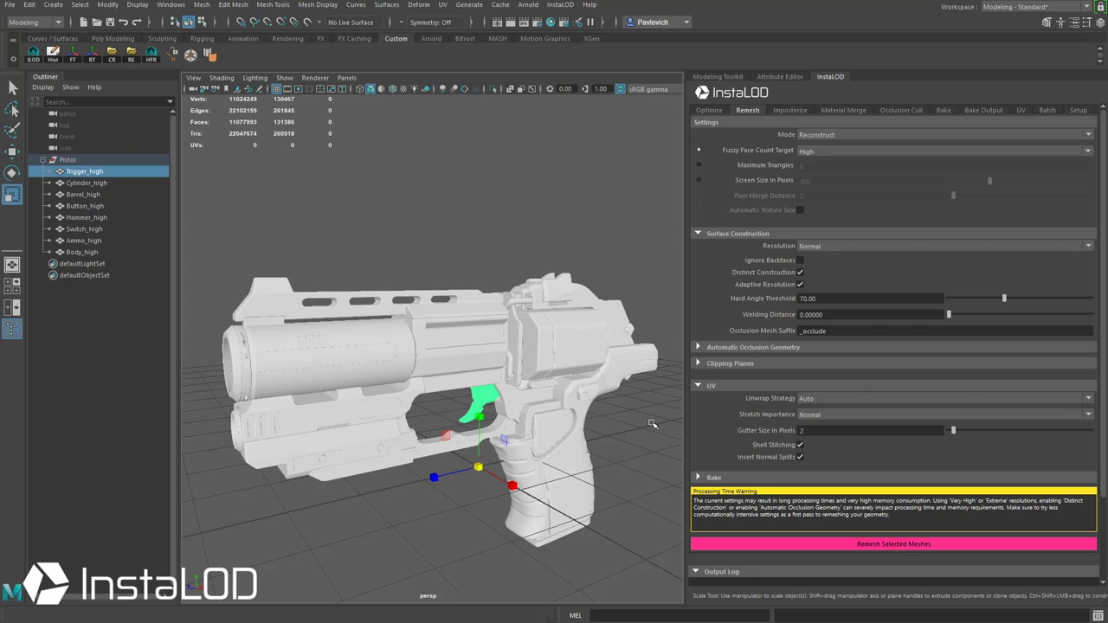
click(821, 397)
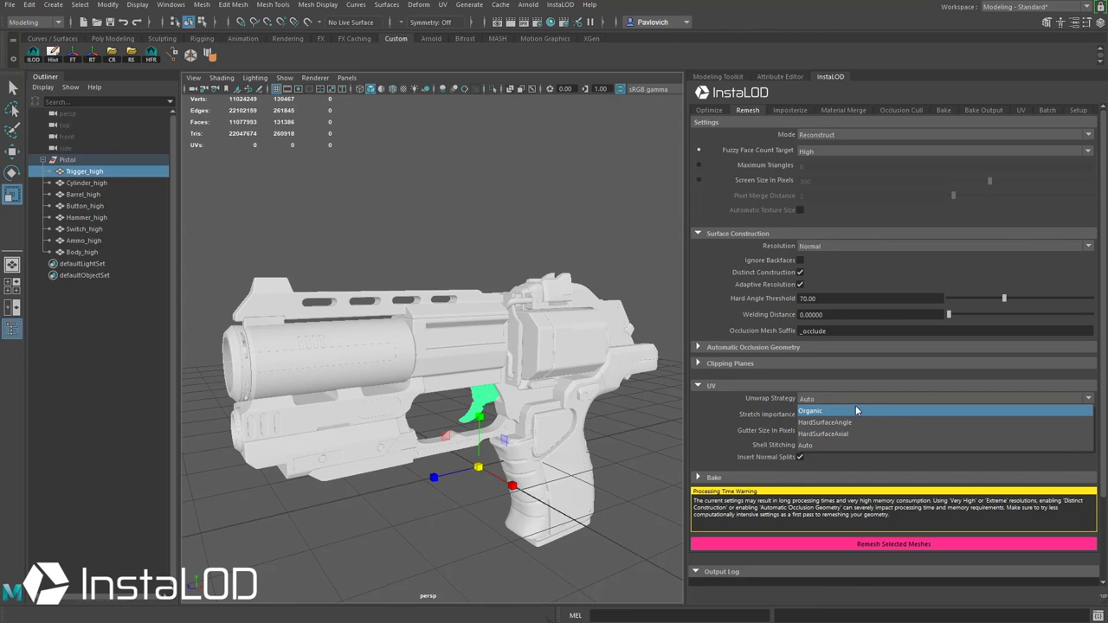
click(860, 433)
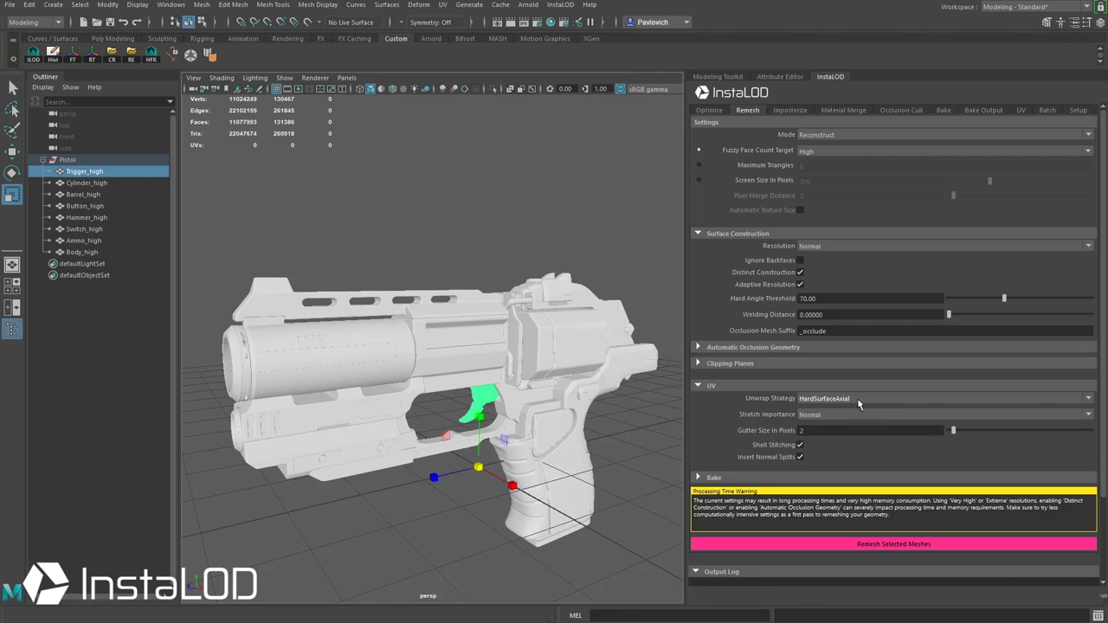
- Keep HardSurfaceAxial as the unwrap strategy, set the UV Gutter Size In Pixels to 4, and clear the trigger mesh selection
click(859, 398)
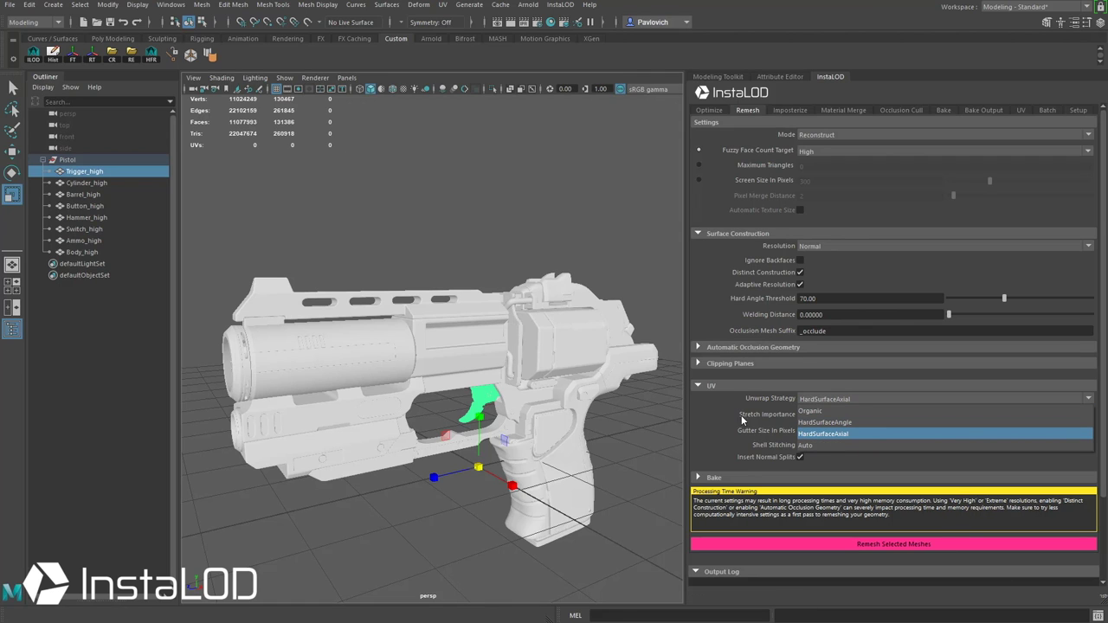
click(829, 436)
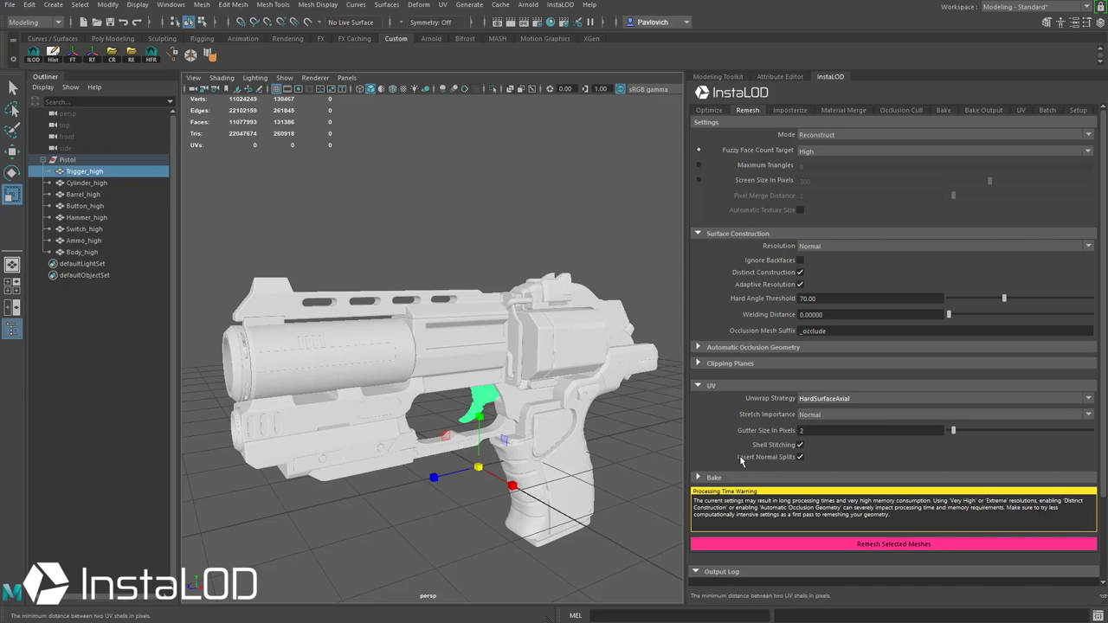
key(Tab)
text(4)
key(Return)
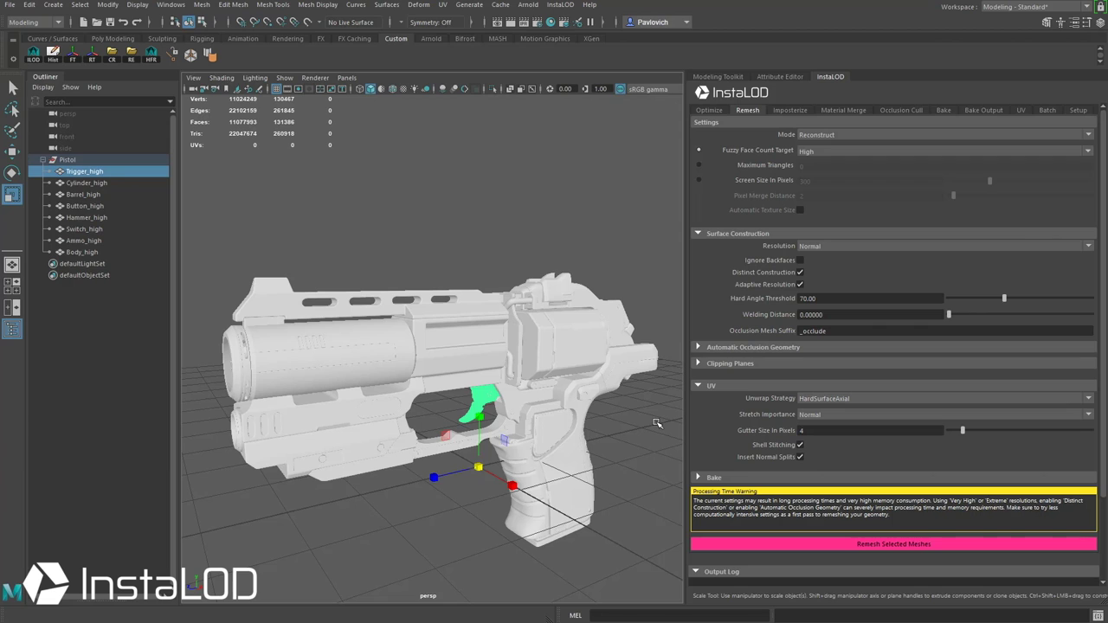
click(625, 450)
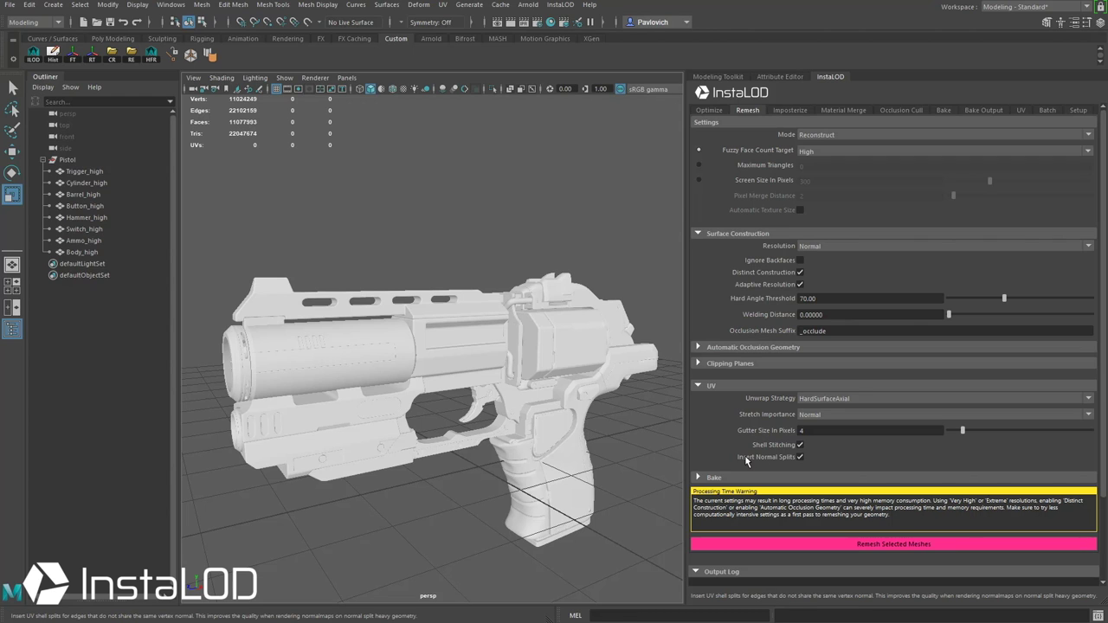
- Expand the Remesh Bake settings and check the bake mesh suffix, ray length, alpha mask and backface options
click(708, 477)
scroll(709, 405, down, 4)
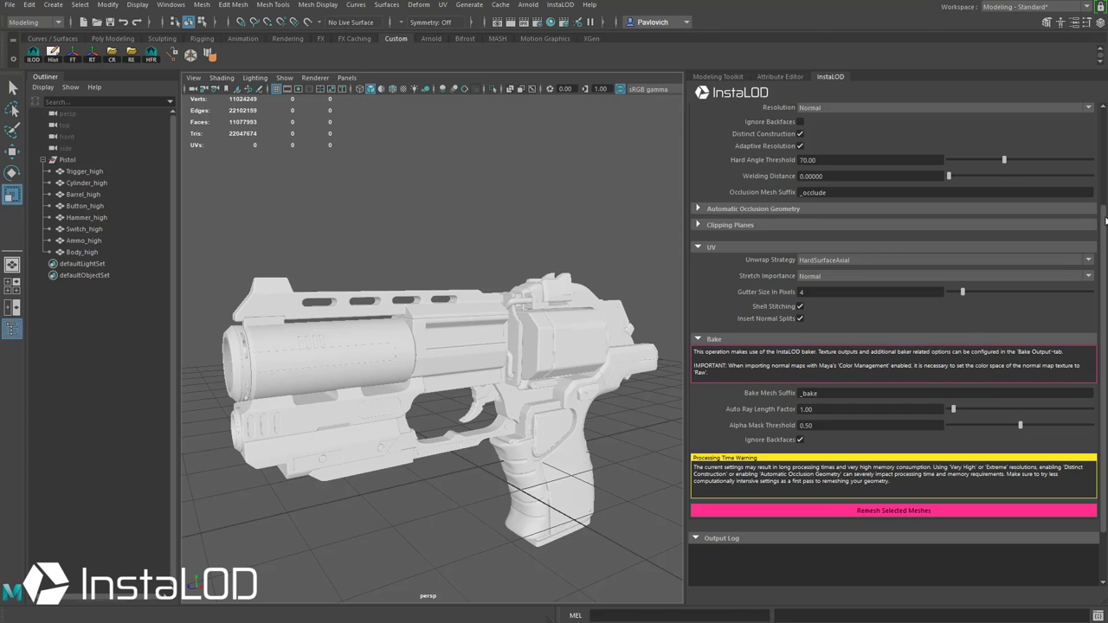
scroll(1106, 221, up, 4)
- Set the bake output path to E:/PepBoys/Pistol/InstaLOD and read through the available filename format variables
click(985, 110)
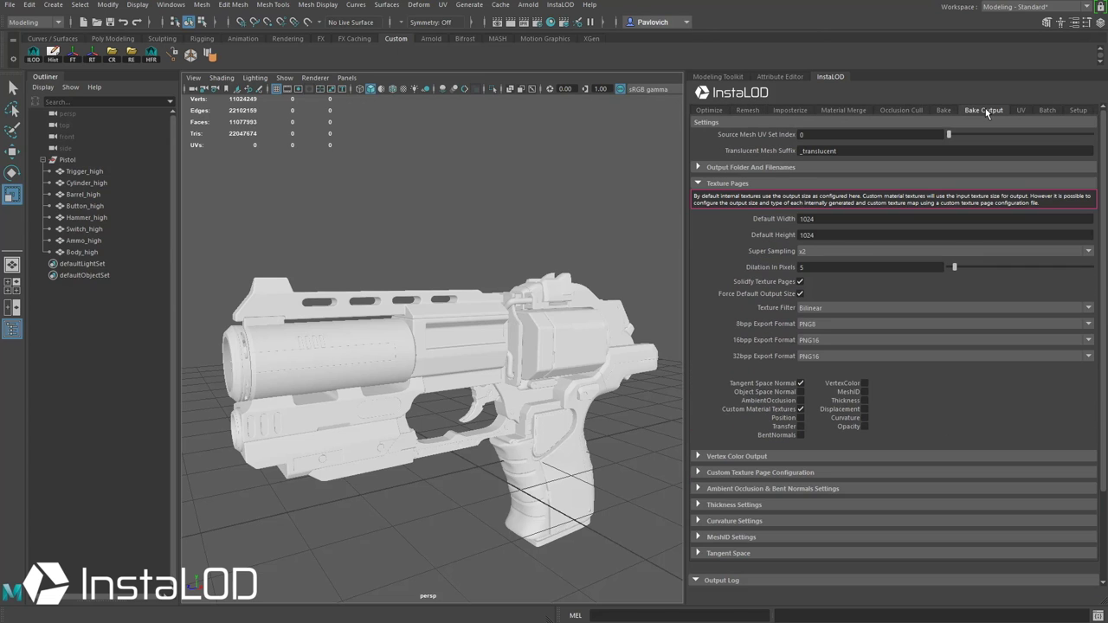
click(698, 168)
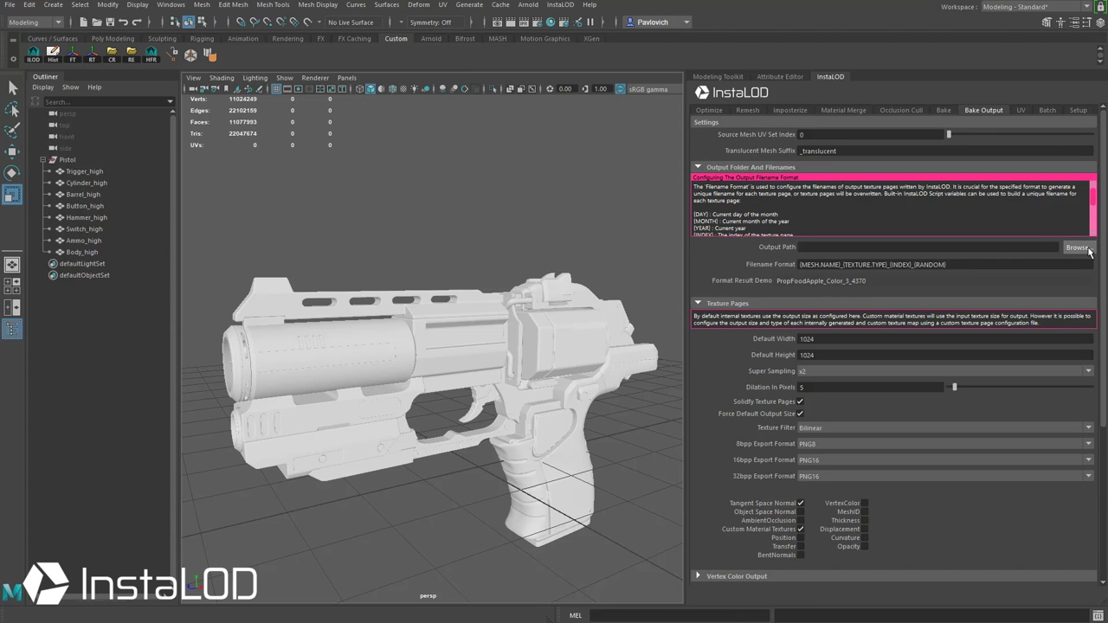
click(1077, 247)
click(102, 185)
double_click(235, 121)
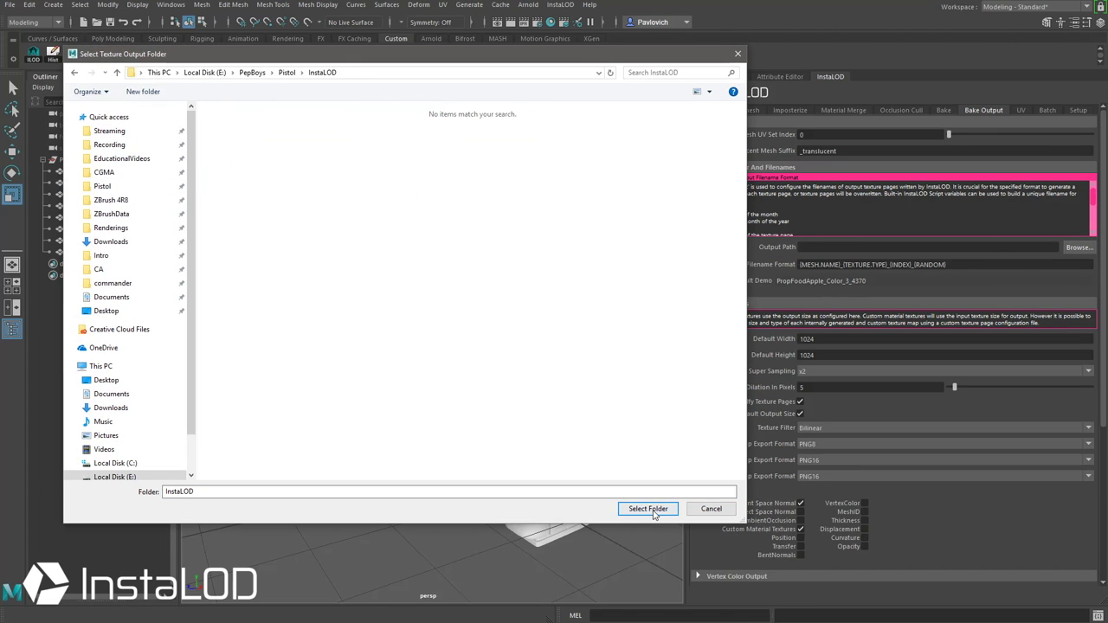
click(648, 509)
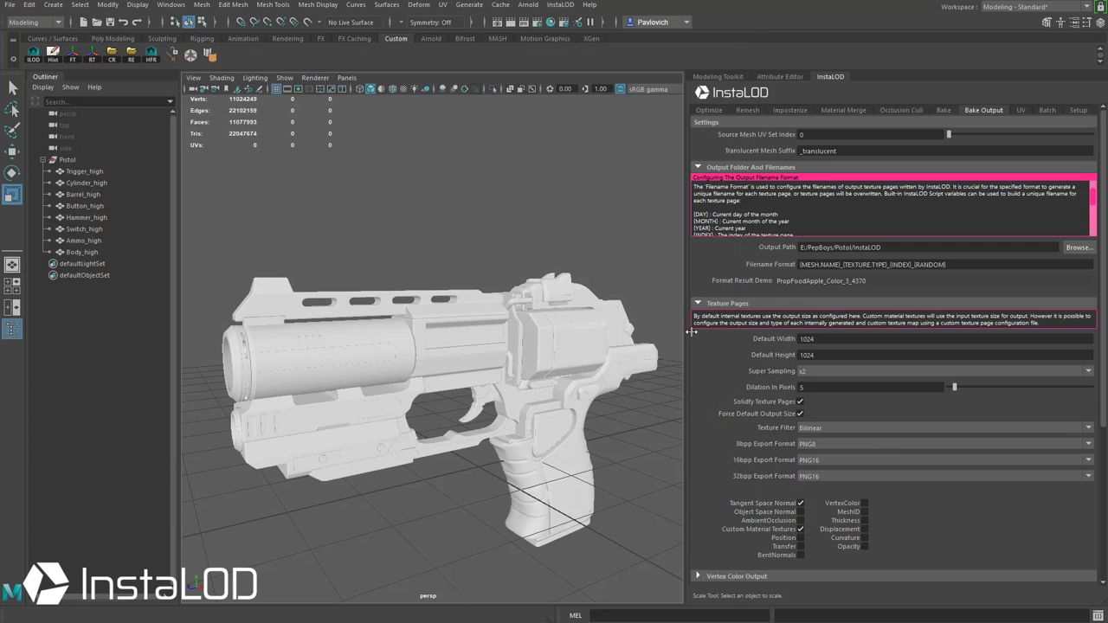
mouse_move(1097, 199)
mouse_down()
mouse_move(1100, 222)
mouse_move(1099, 205)
mouse_up()
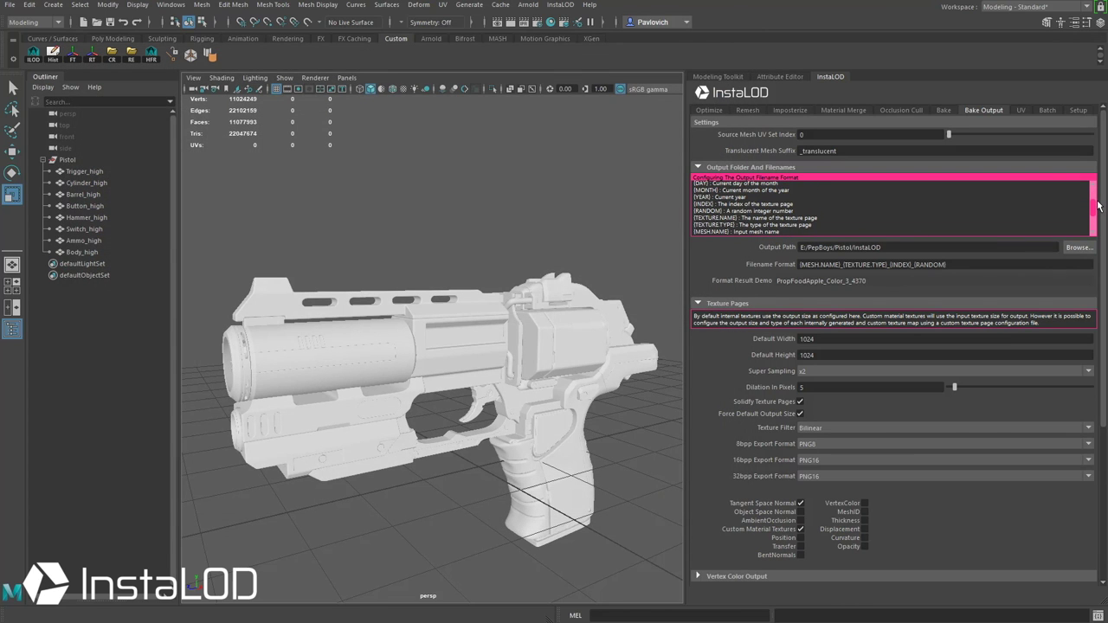
scroll(1092, 218, down, 2)
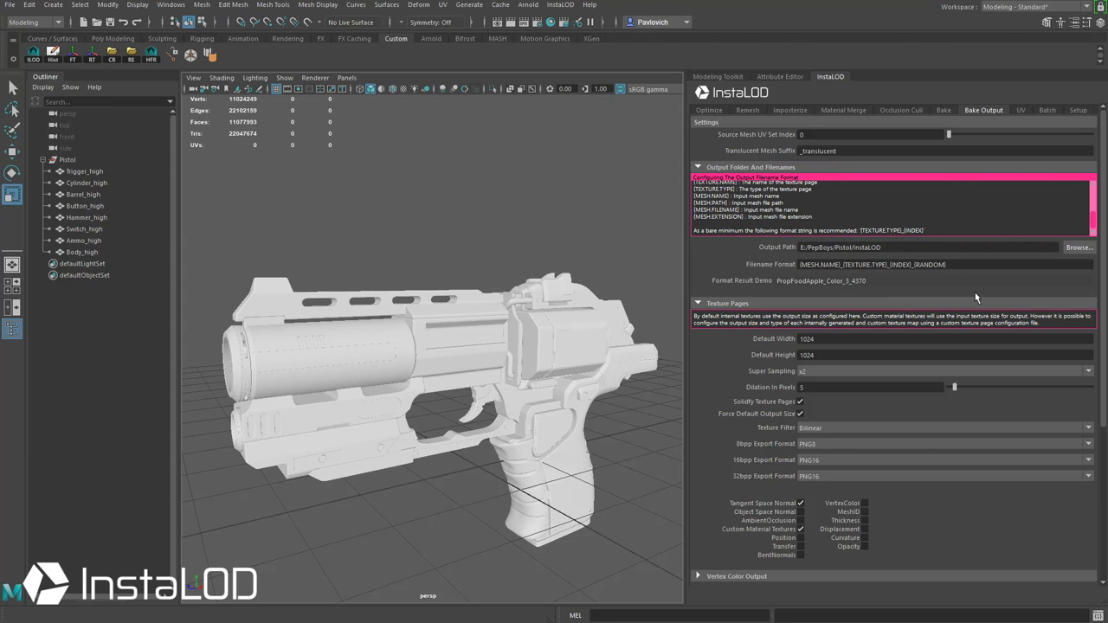
- Set the default texture page size to 2048 by 2048 and the 32bpp Export Format to PNG8Dithered
double_click(831, 338)
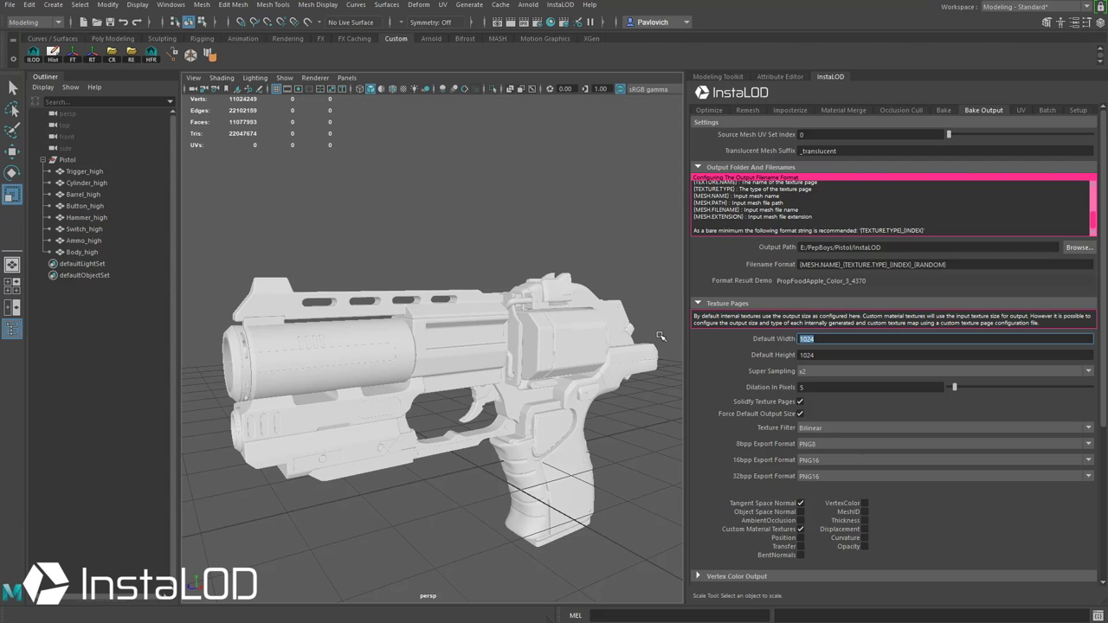
text(2048)
key(Tab)
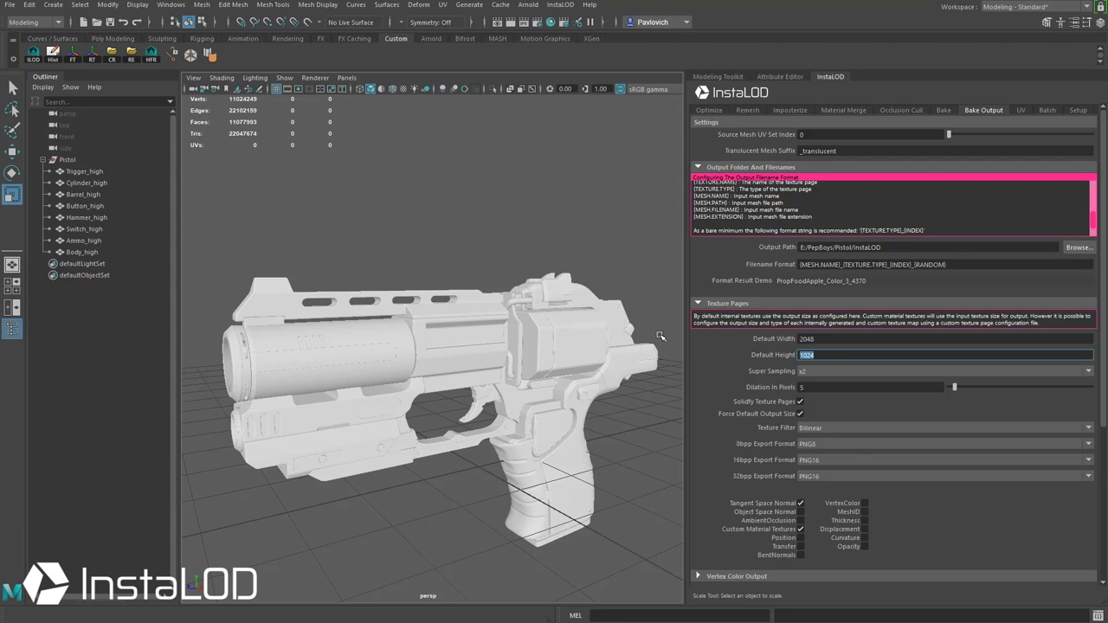
text(2048)
key(Return)
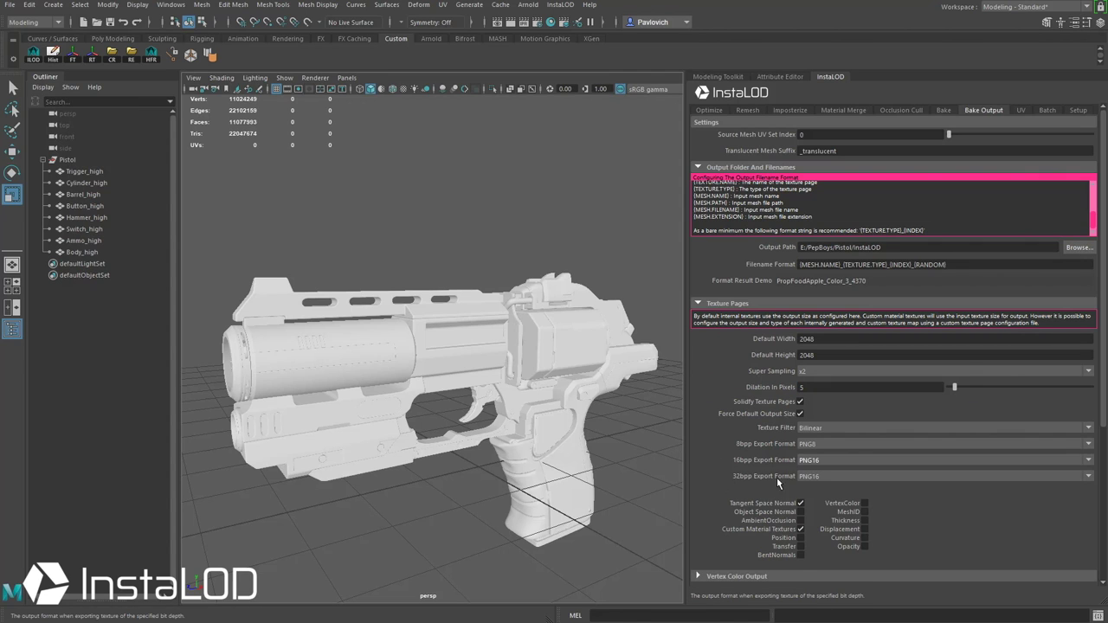
click(827, 478)
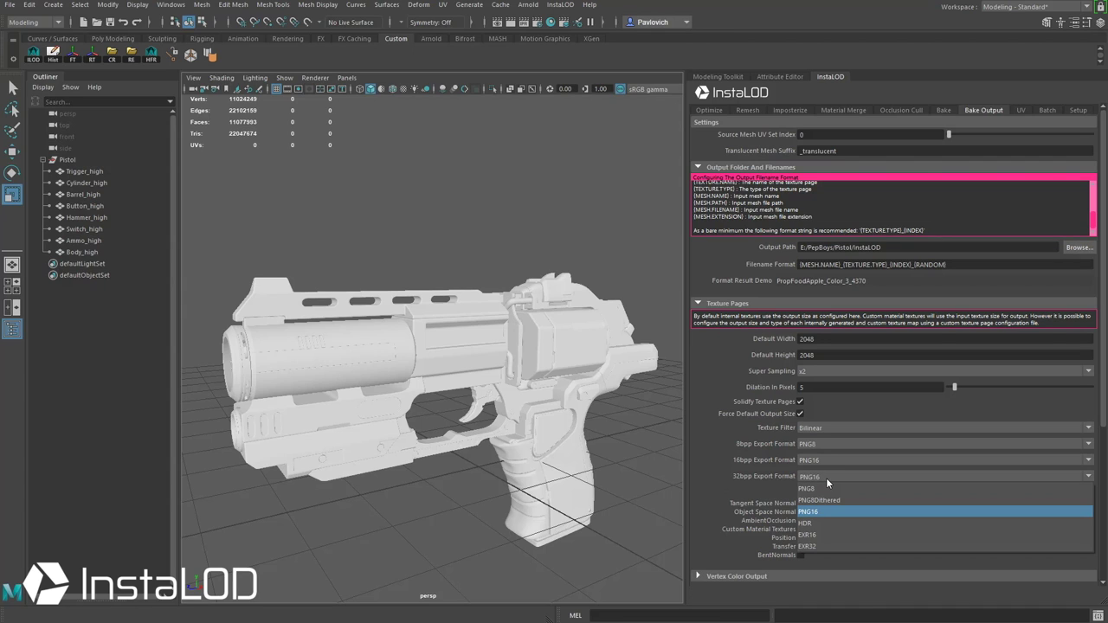
click(830, 500)
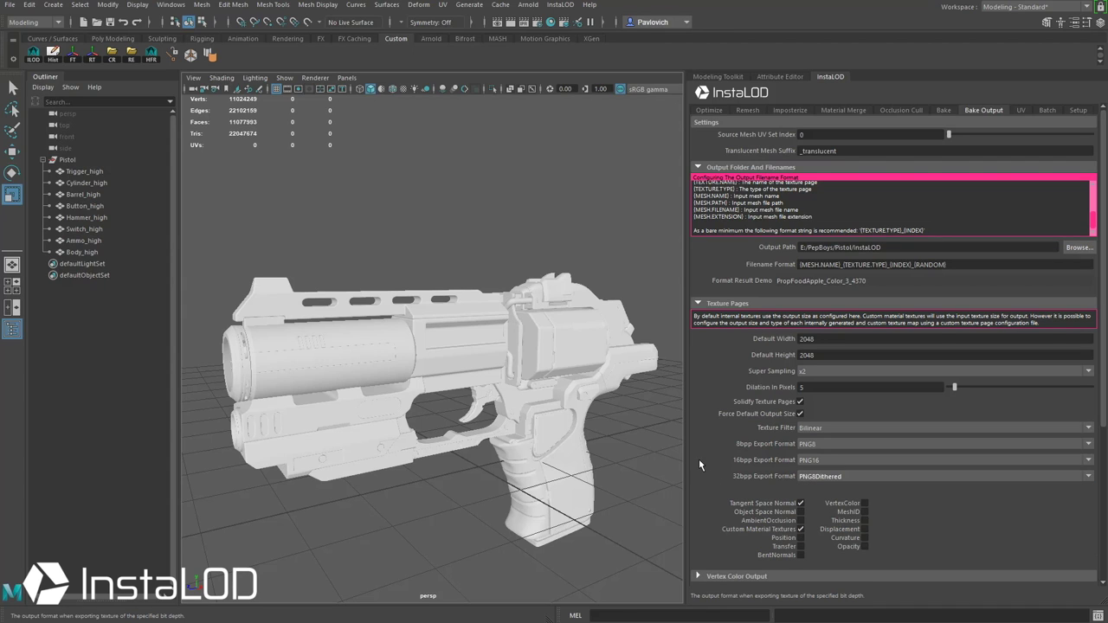
- Enable Object Space Normal, AmbientOcclusion, Position, VertexColor, Thickness and Curvature outputs for the bake, and disable Custom Material Textures
click(801, 511)
click(800, 520)
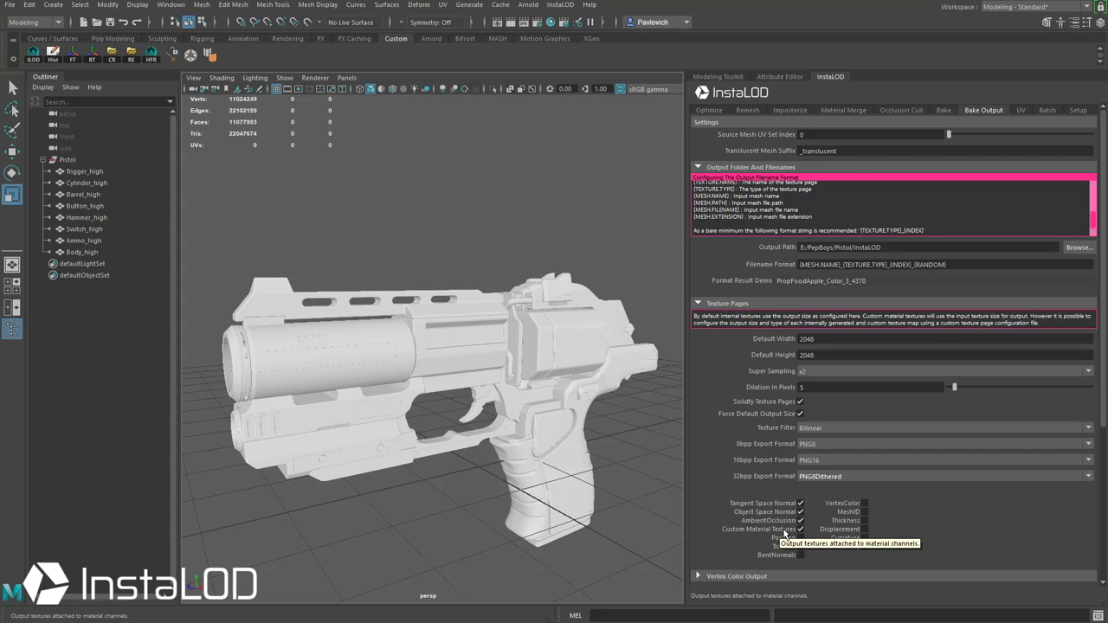
click(801, 529)
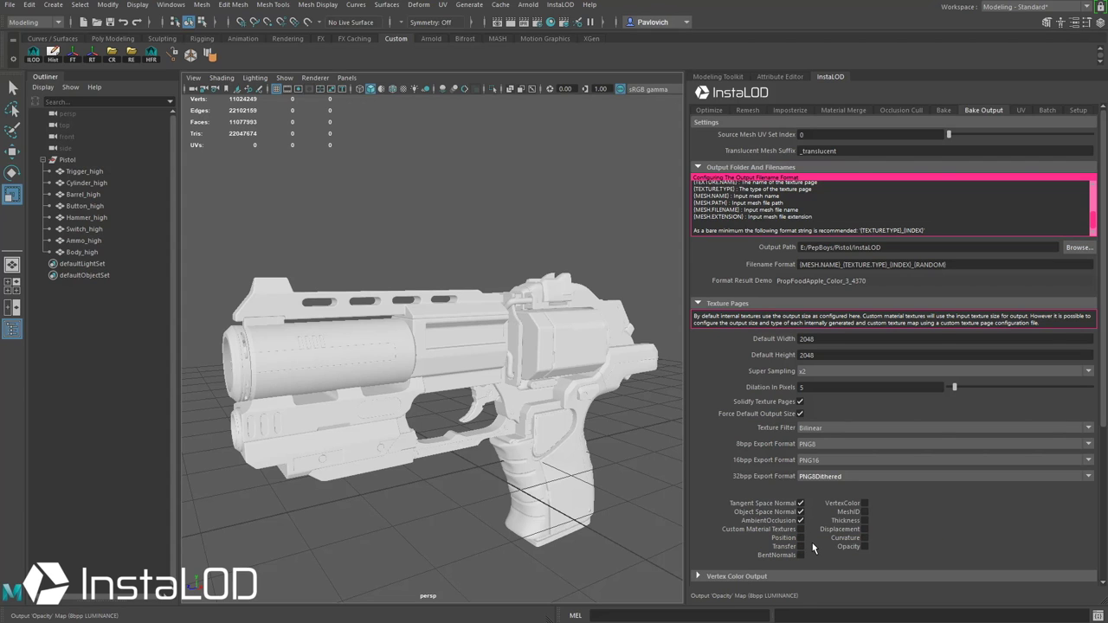
click(801, 538)
click(864, 503)
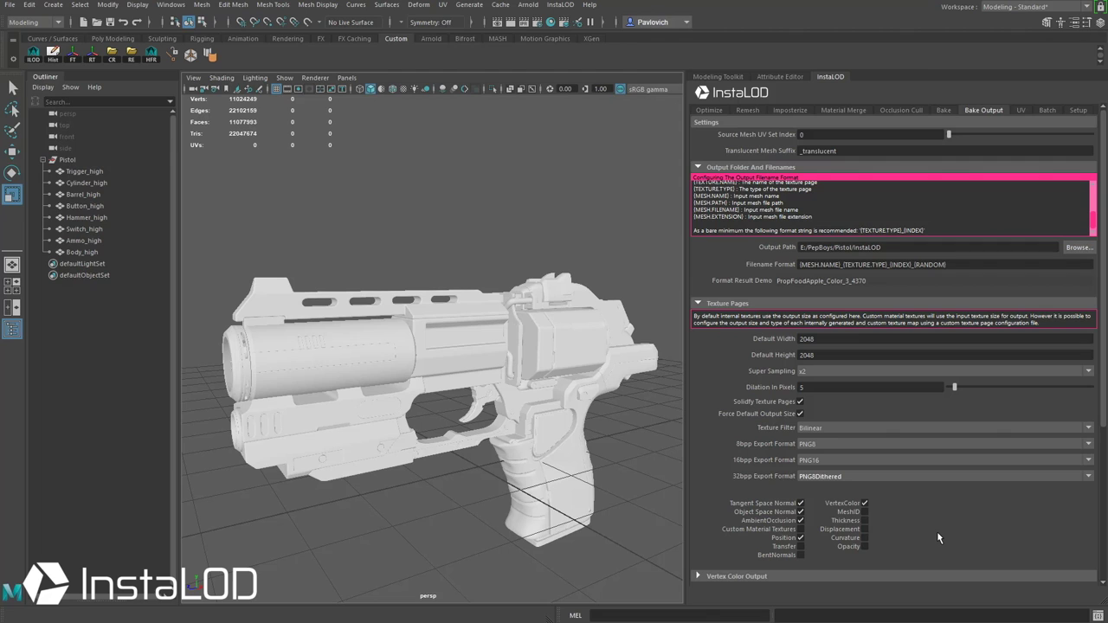
click(864, 520)
click(864, 538)
- Expand the bake output's Tangent Space settings and enable Binormal Per Fragment
drag(1104, 405, 1104, 524)
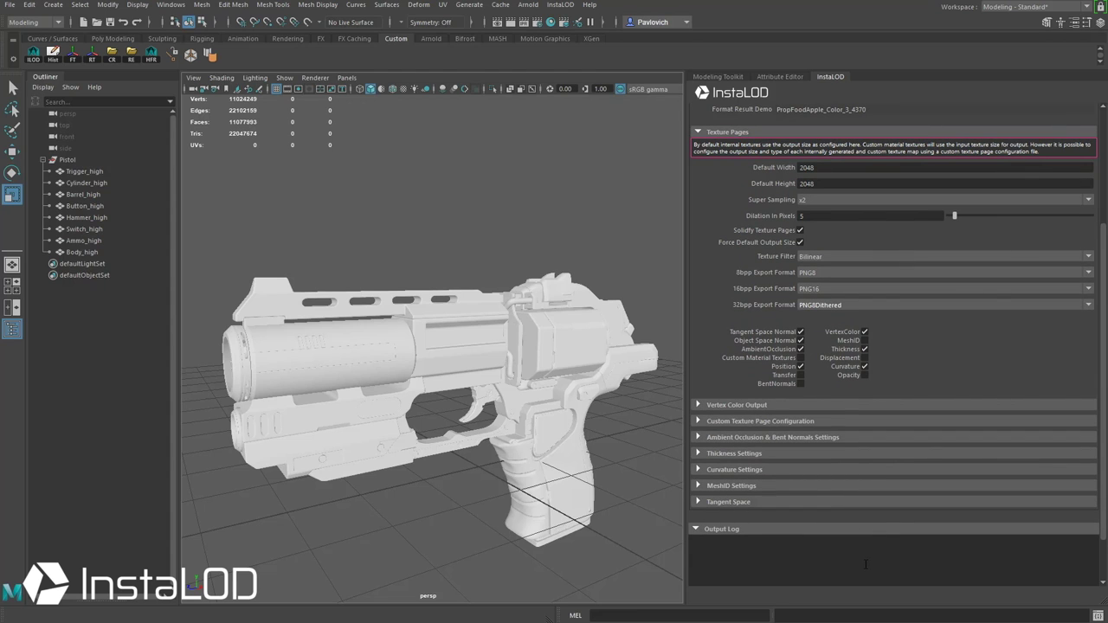
click(699, 503)
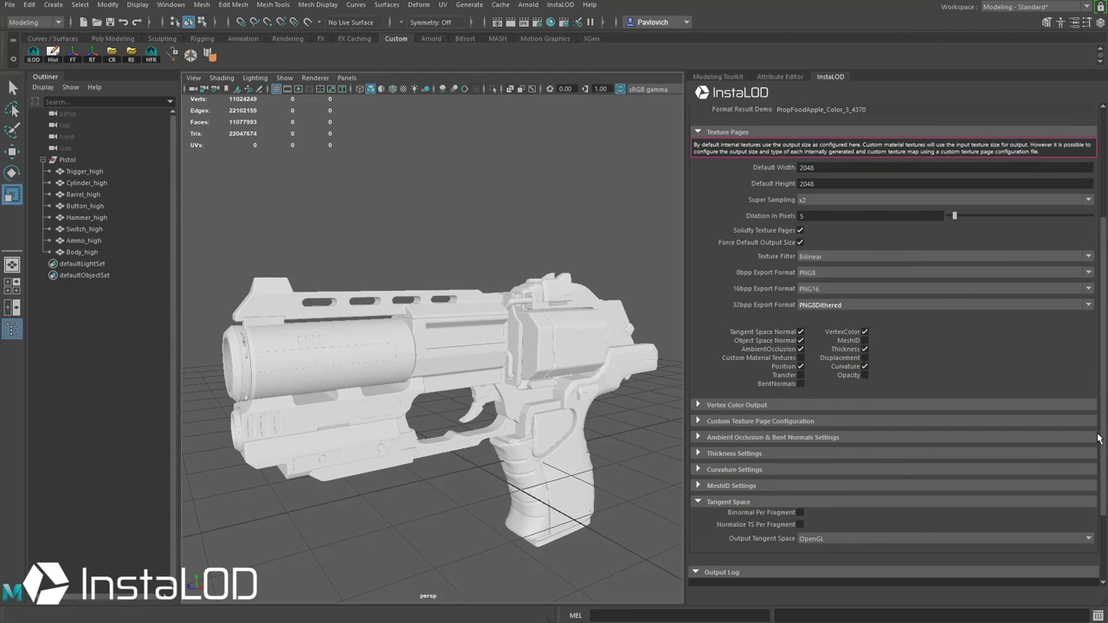
scroll(995, 446, down, 2)
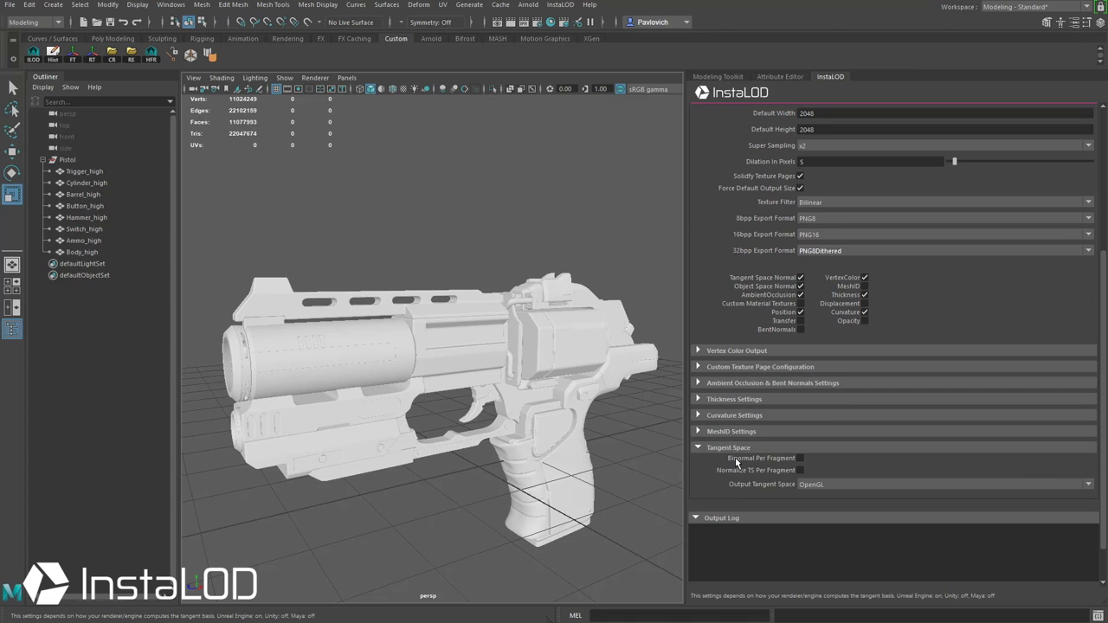
mouse_move(755, 460)
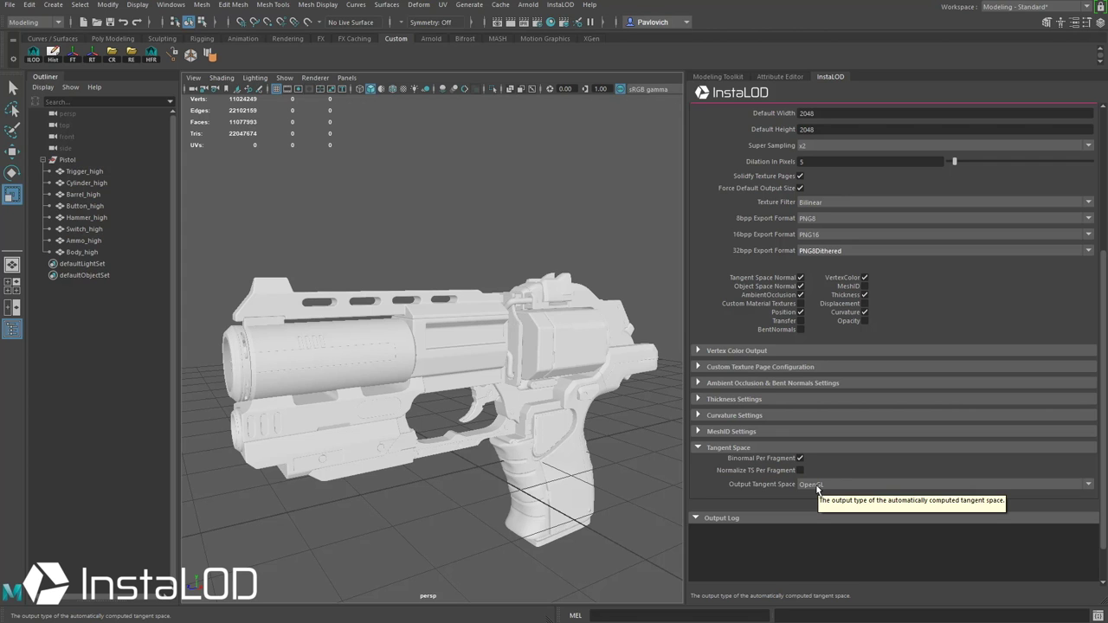
- Select the whole Pistol group and remesh its meshes with the configured InstaLOD settings
scroll(817, 487, up, 5)
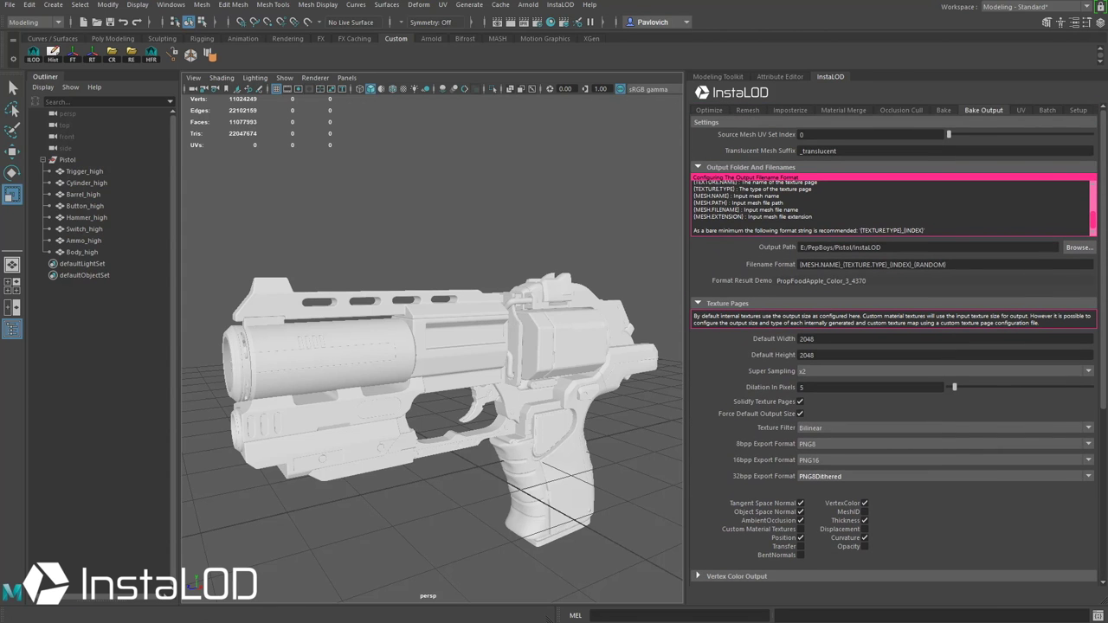
click(747, 110)
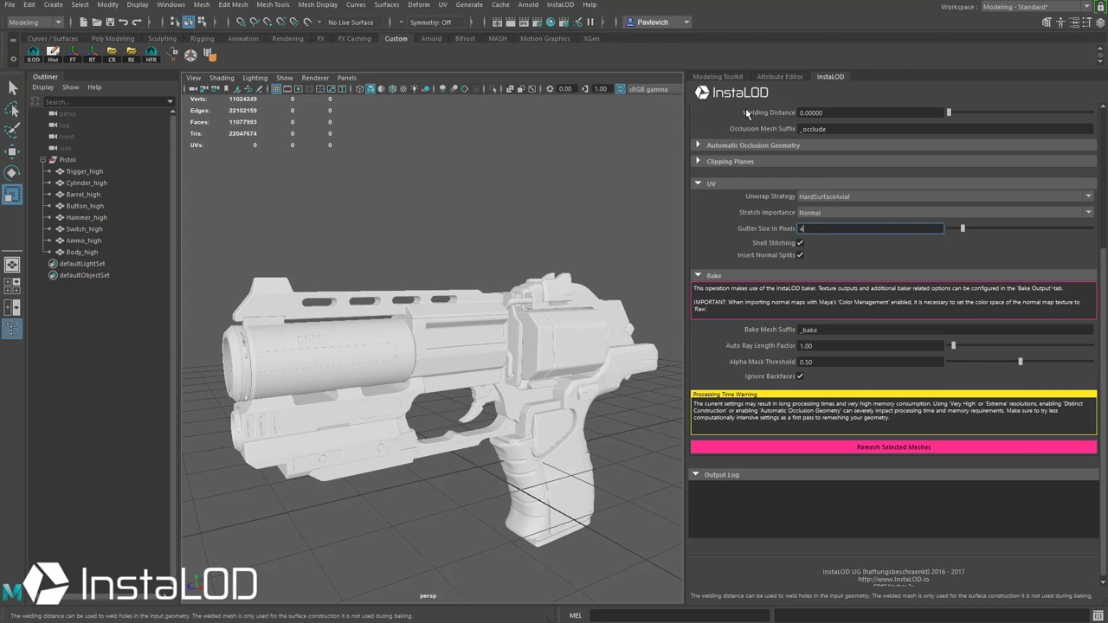
click(66, 160)
click(12, 196)
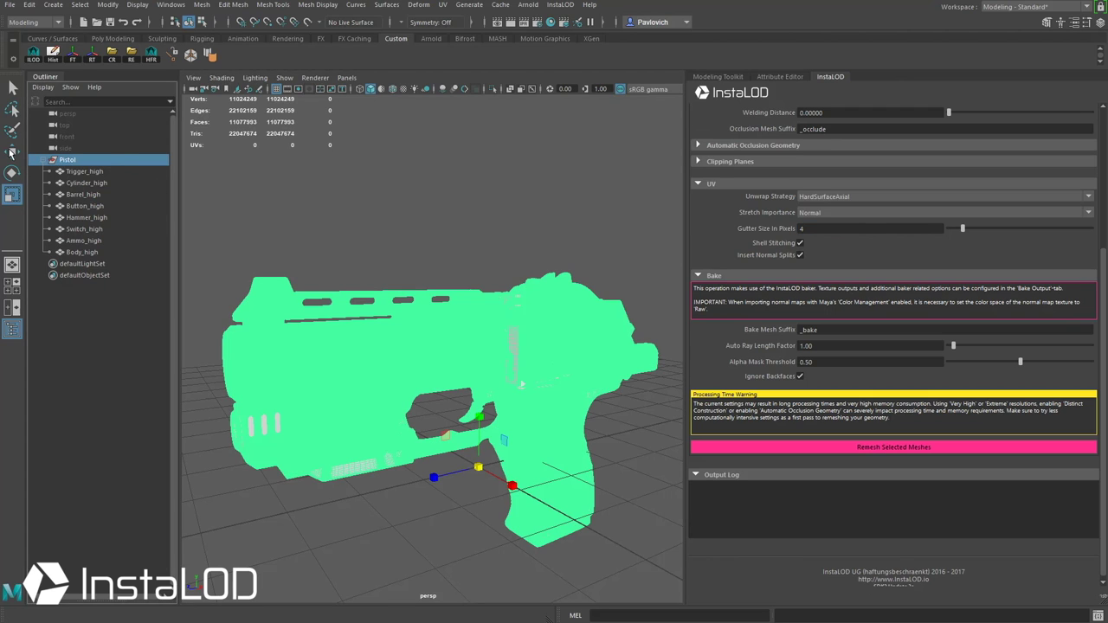
click(892, 448)
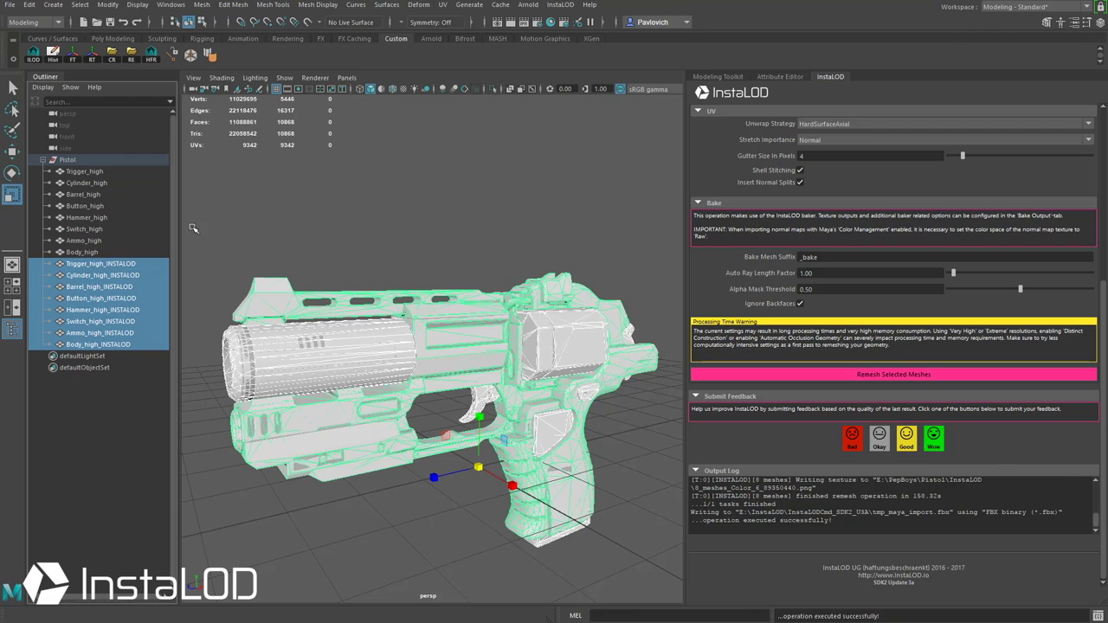
- Group the remeshed _INSTALOD meshes, from Trigger to Body, and place the new group outside the Pistol group
click(86, 269)
shift+click(109, 344)
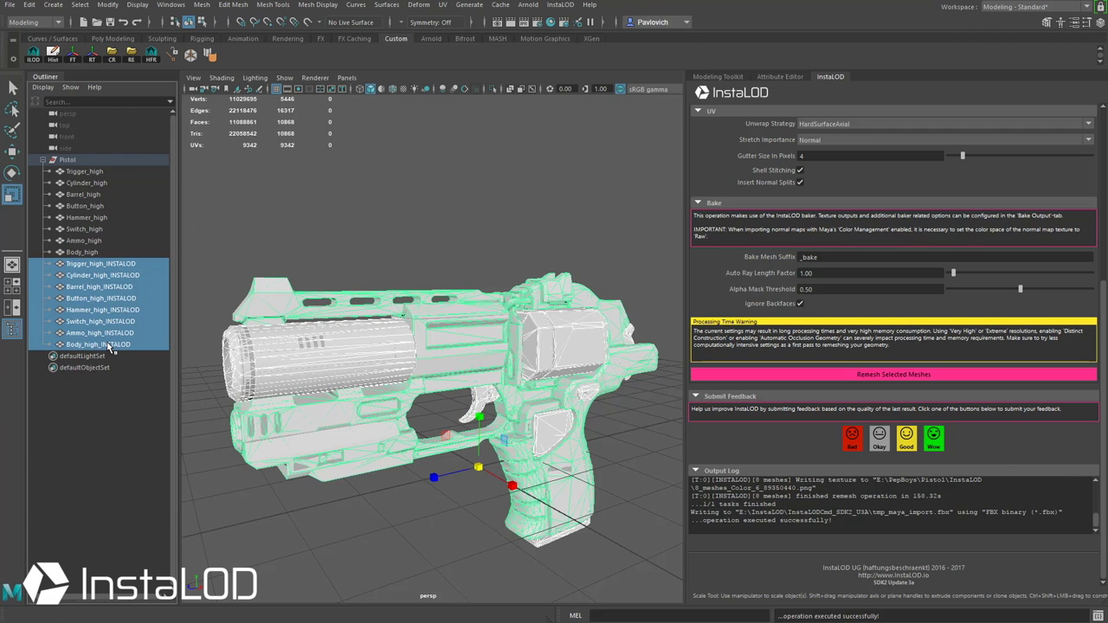
key(ctrl+g)
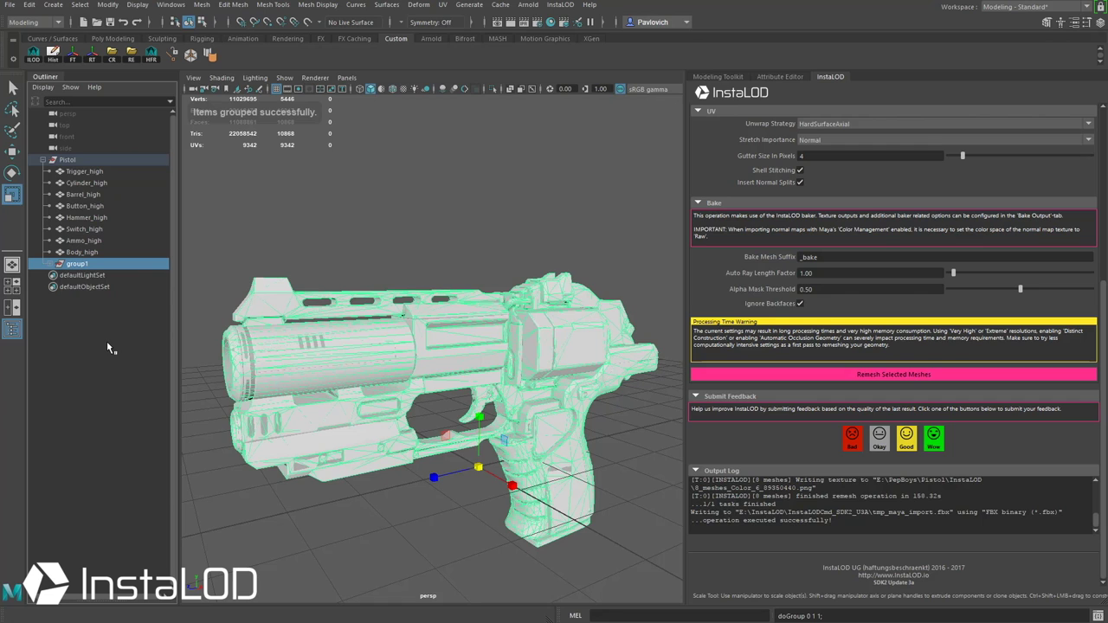
click(45, 160)
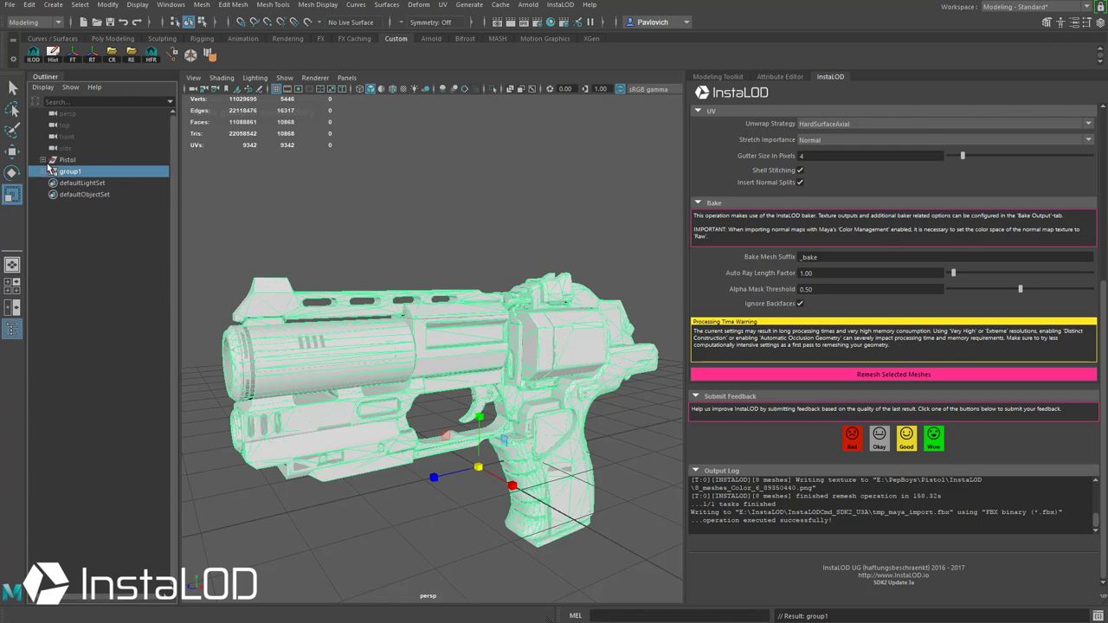
- Hide the original Pistol group, expand the group of remeshed parts and display them textured in the viewport
click(68, 160)
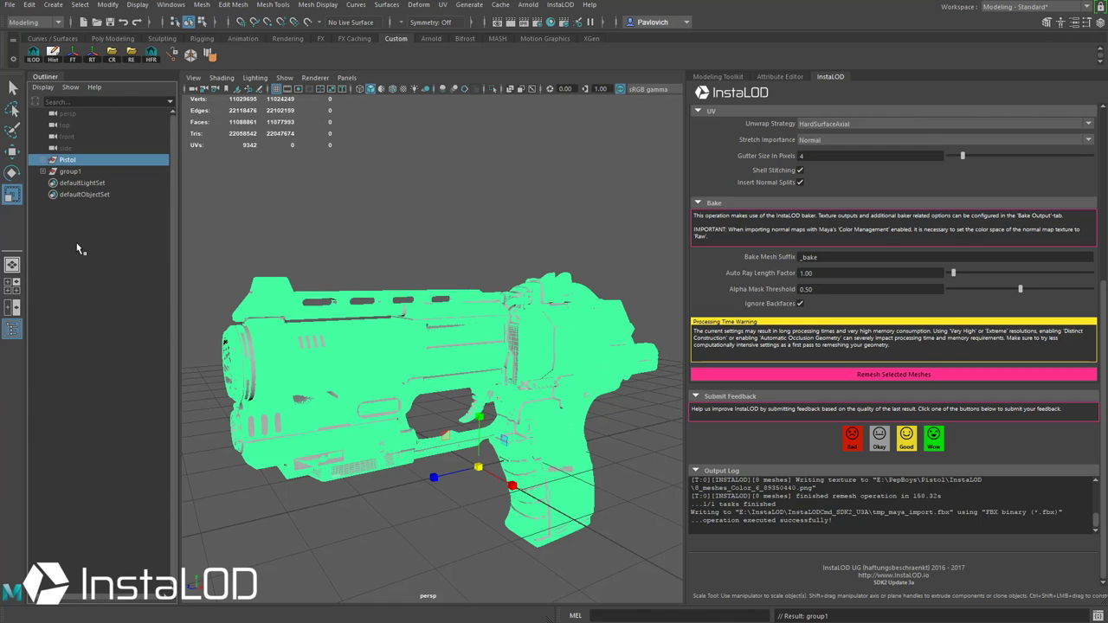
key(ctrl+h)
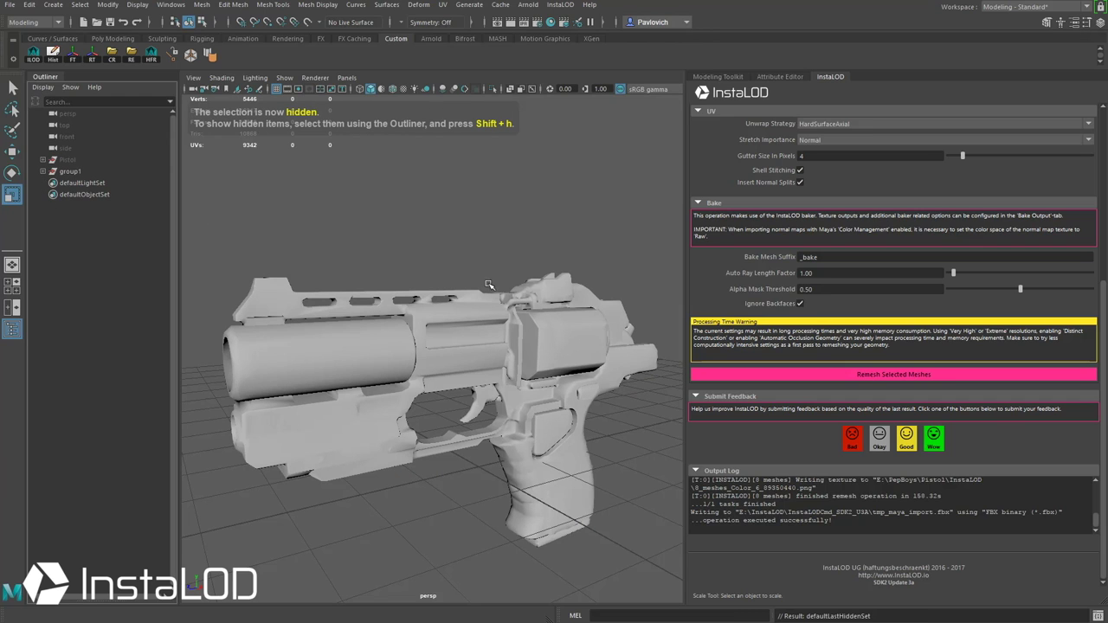
click(44, 172)
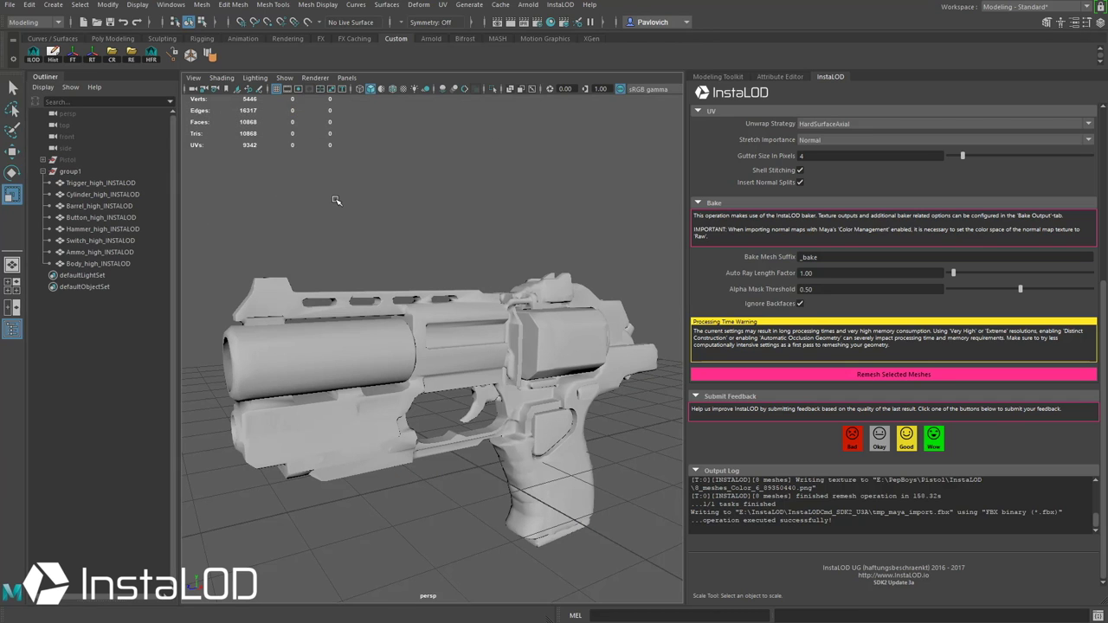
key(6)
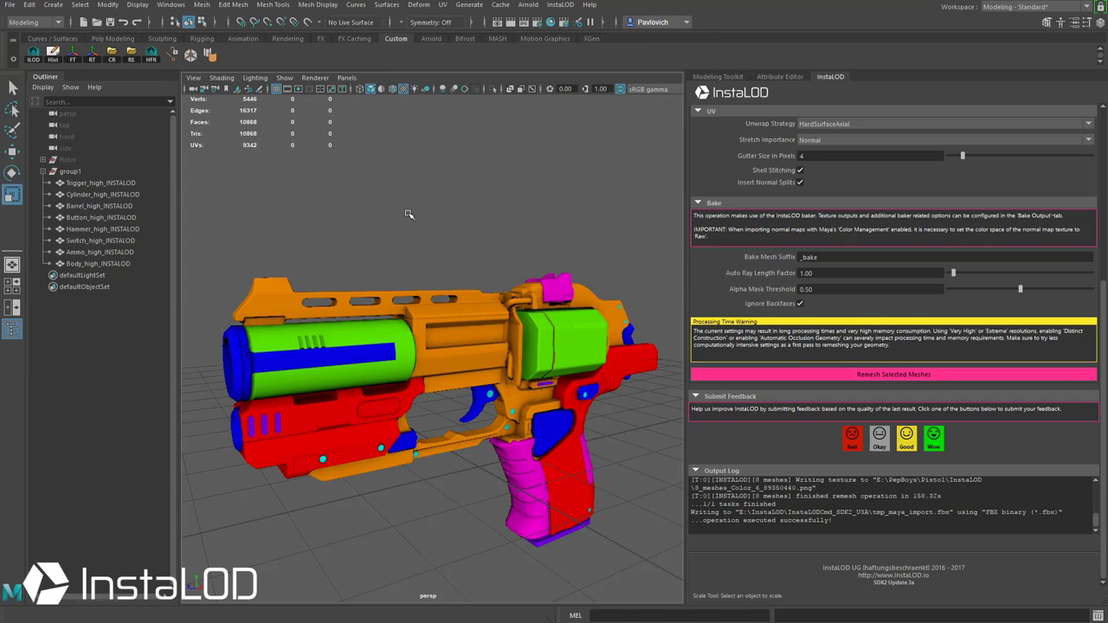
mouse_move(408, 214)
alt+mouse_down()
mouse_move(303, 195)
mouse_move(431, 210)
mouse_move(346, 208)
mouse_move(409, 215)
alt+mouse_up()
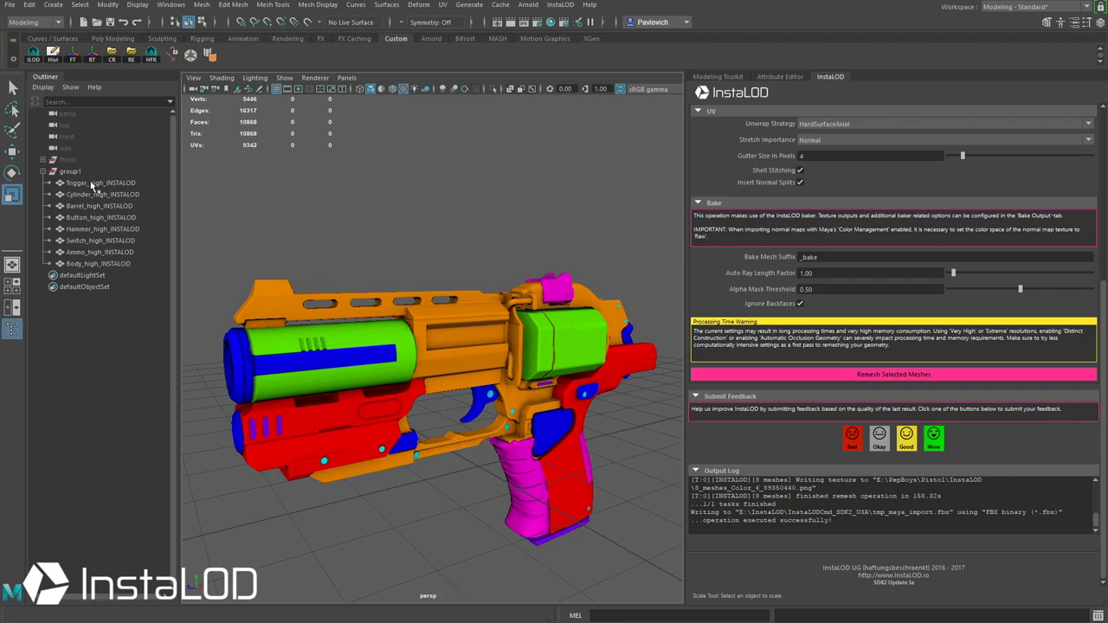
- Select all the remeshed _INSTALOD meshes and start an export of the selection into the Pistol folder
drag(329, 342, 666, 566)
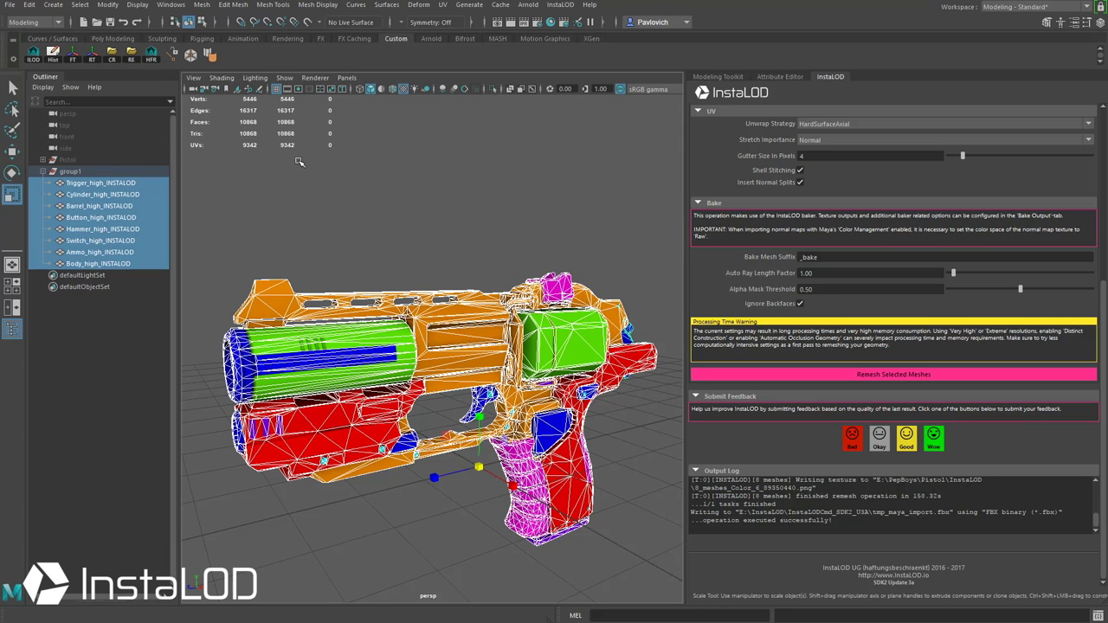
click(9, 5)
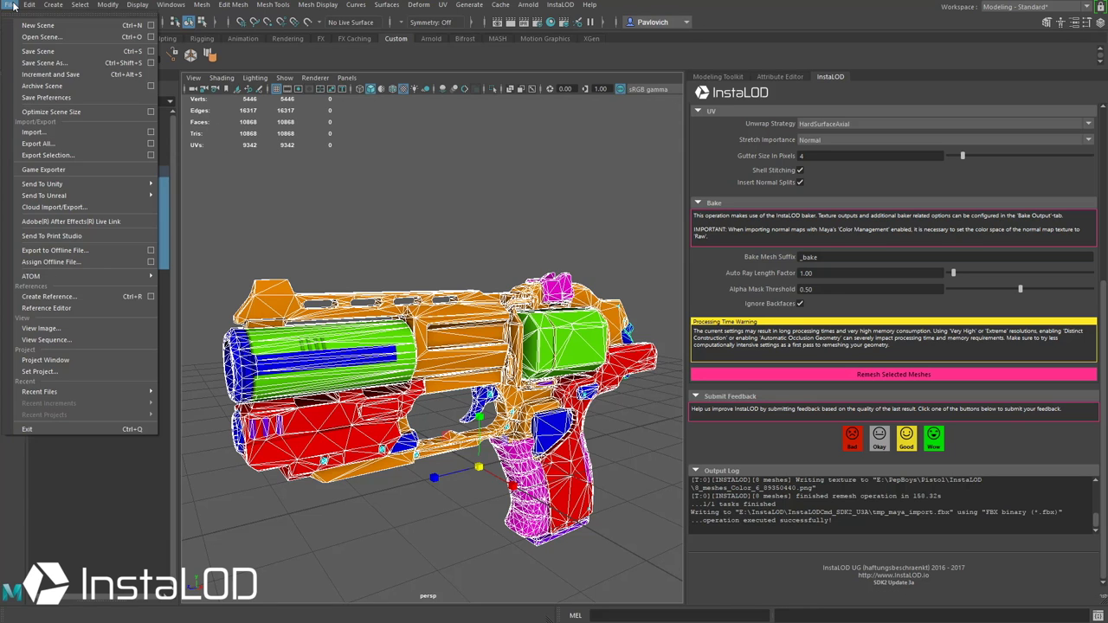
click(58, 159)
click(102, 149)
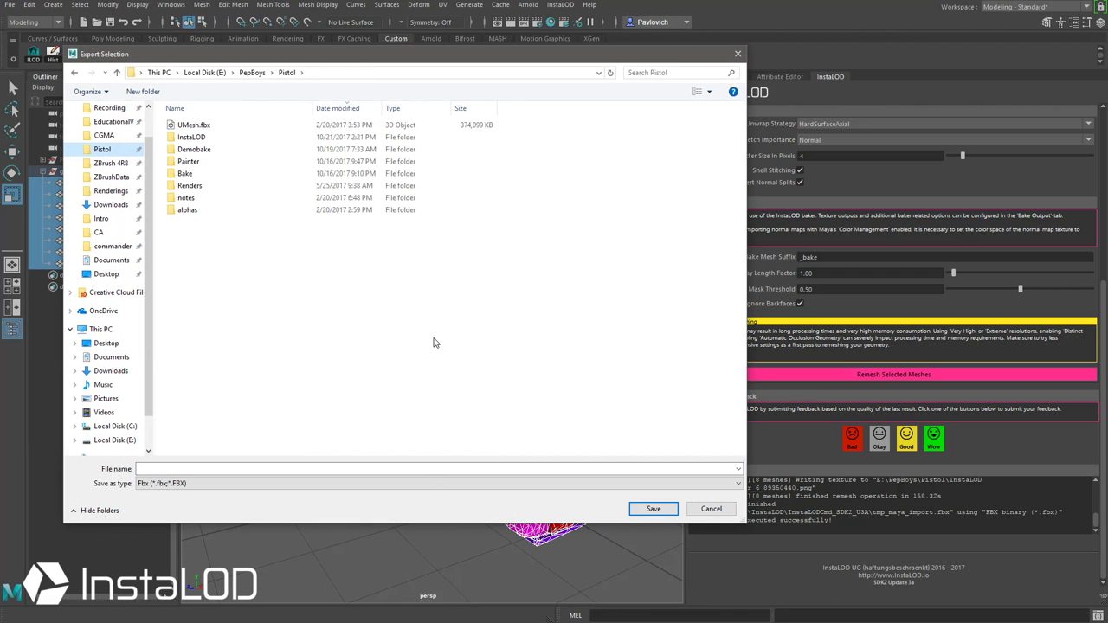
- Create a new folder named PainterInstaLOD inside the Pistol folder
right_click(432, 341)
mouse_move(342, 459)
click(192, 461)
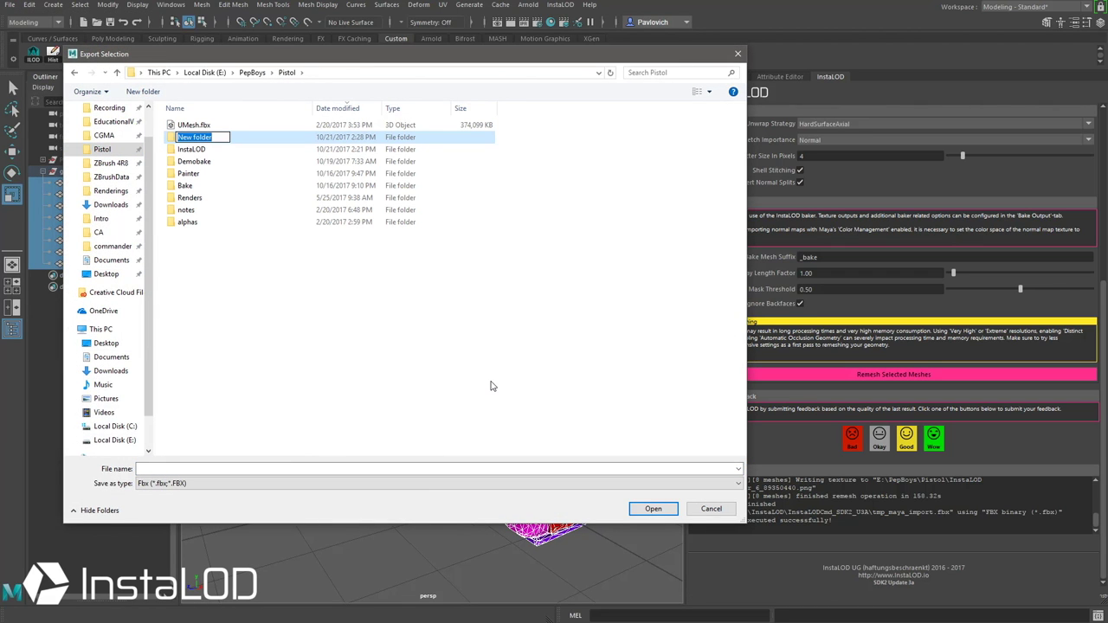
key(Return)
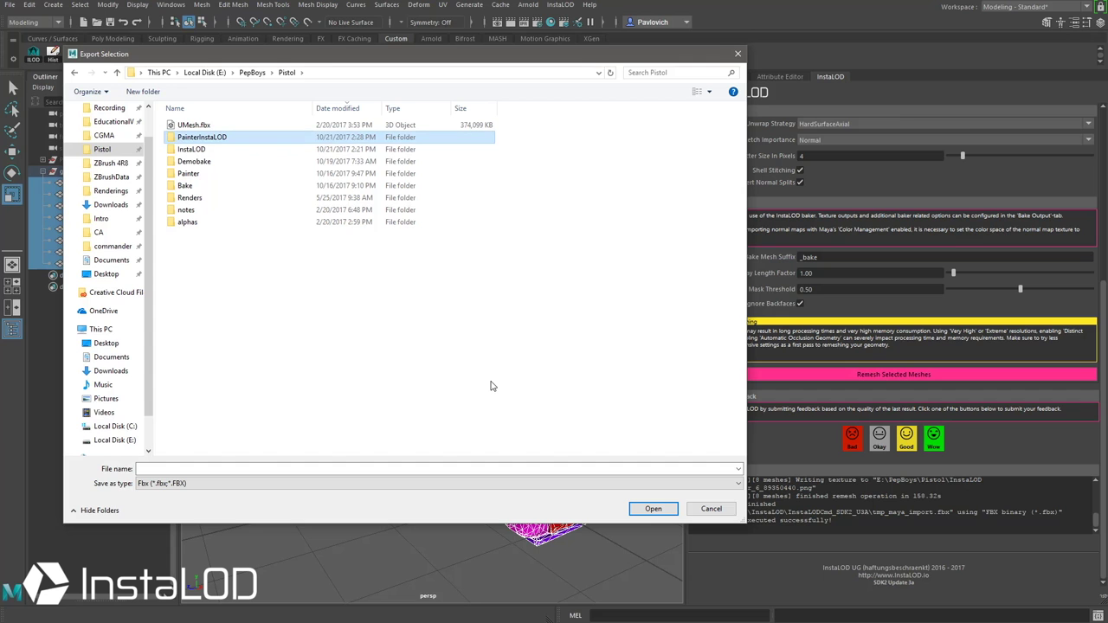
- Export the selected meshes into the PainterInstaLOD folder as the FBX file Pistol_low
double_click(208, 137)
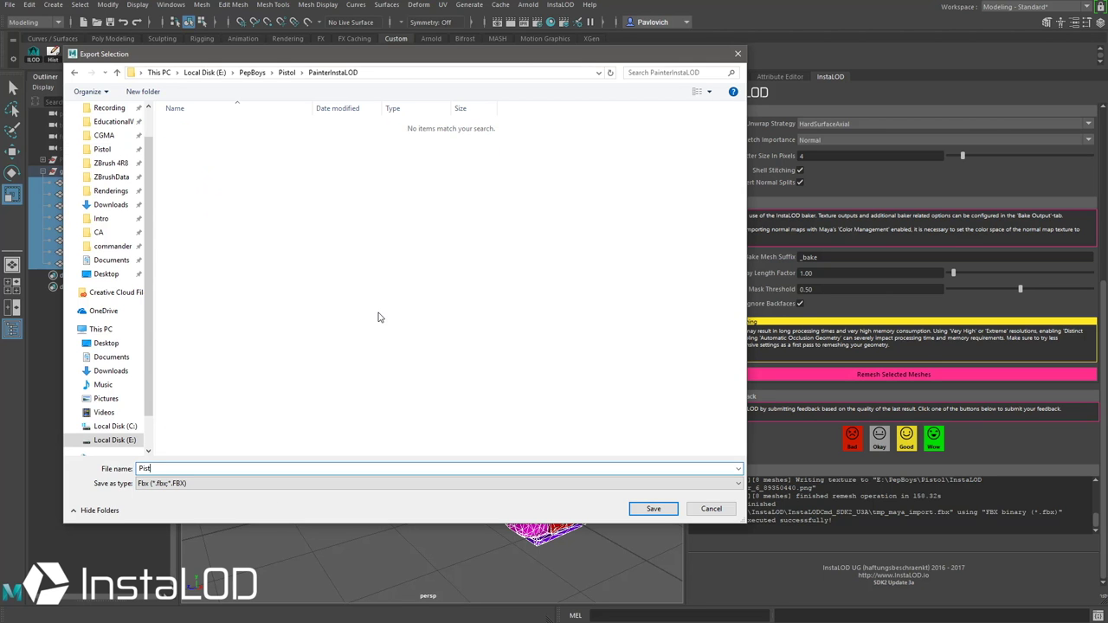
key(Return)
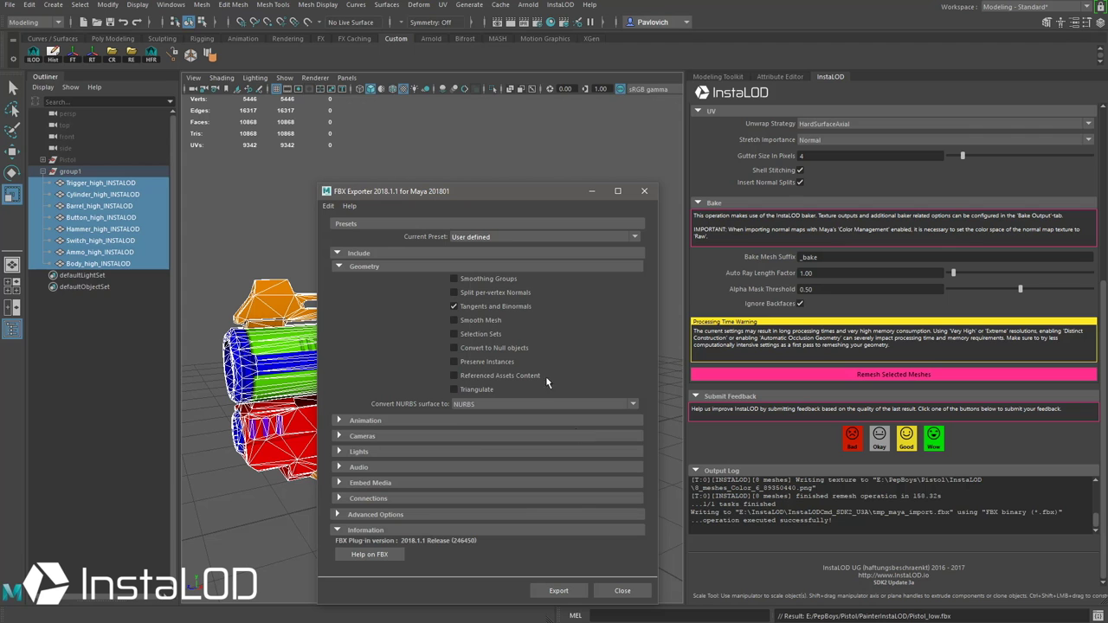
click(554, 591)
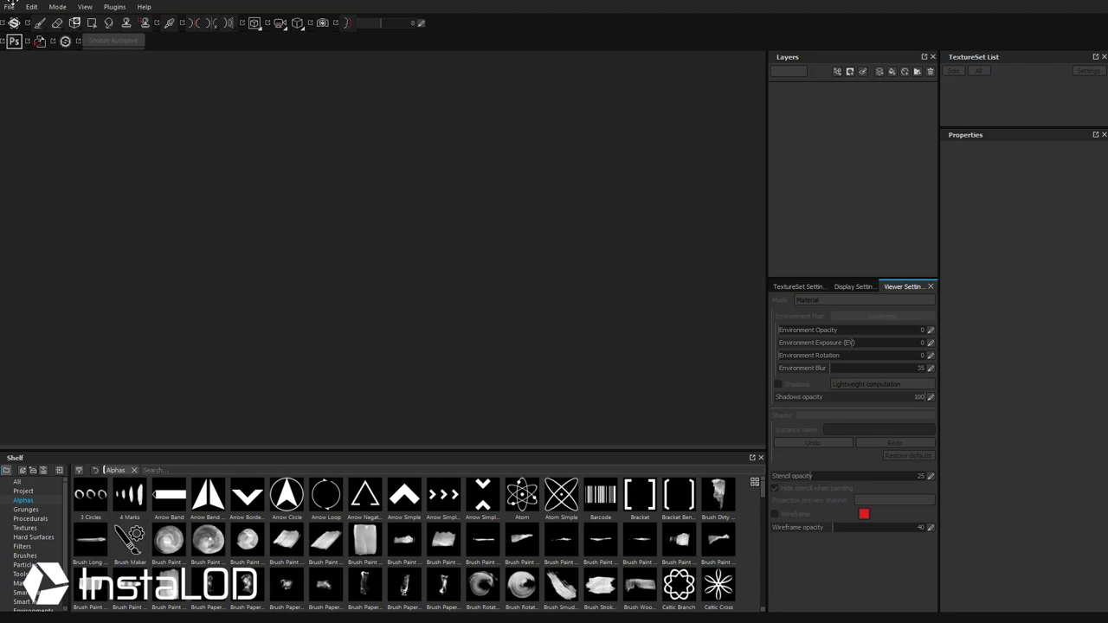
- Switch to Substance Painter and start a new project using Pistol_low.fbx from the PainterInstaLOD folder as the mesh
click(9, 7)
click(17, 19)
click(656, 202)
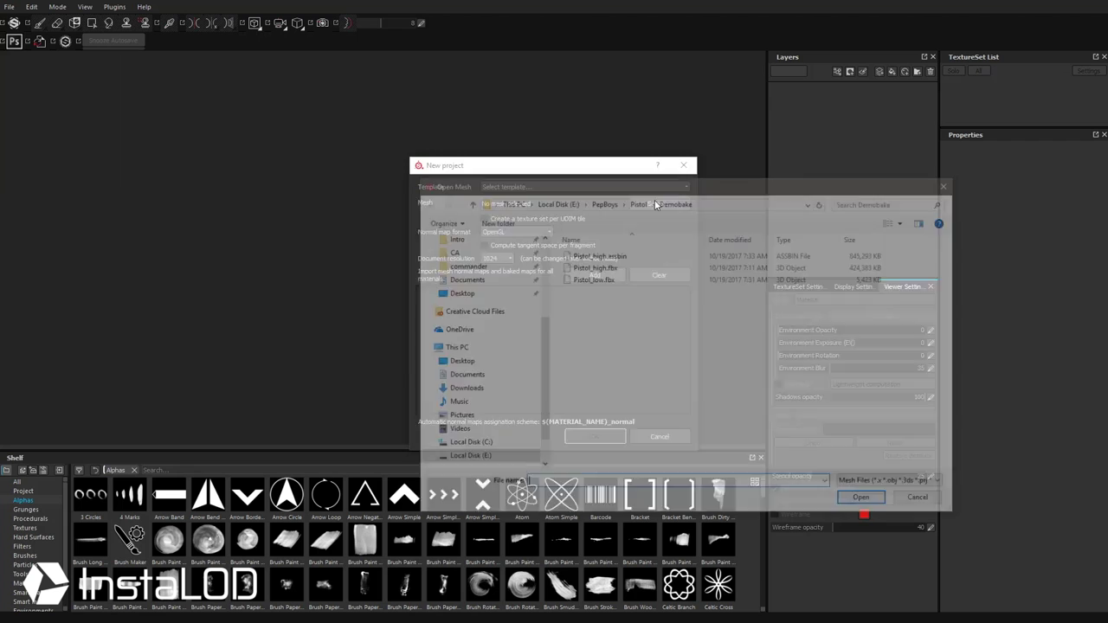
double_click(598, 279)
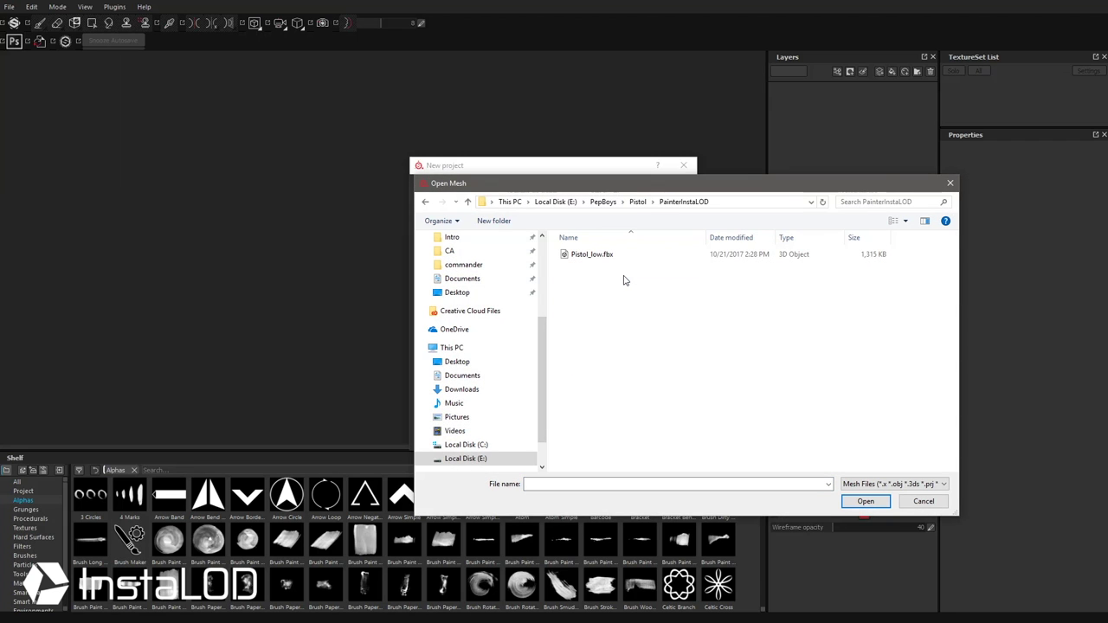
double_click(593, 254)
- Add all the baked 8_meshes PNG maps, from AmbientOcclusion to Thickness, from the InstaLOD folder to the new project
click(600, 276)
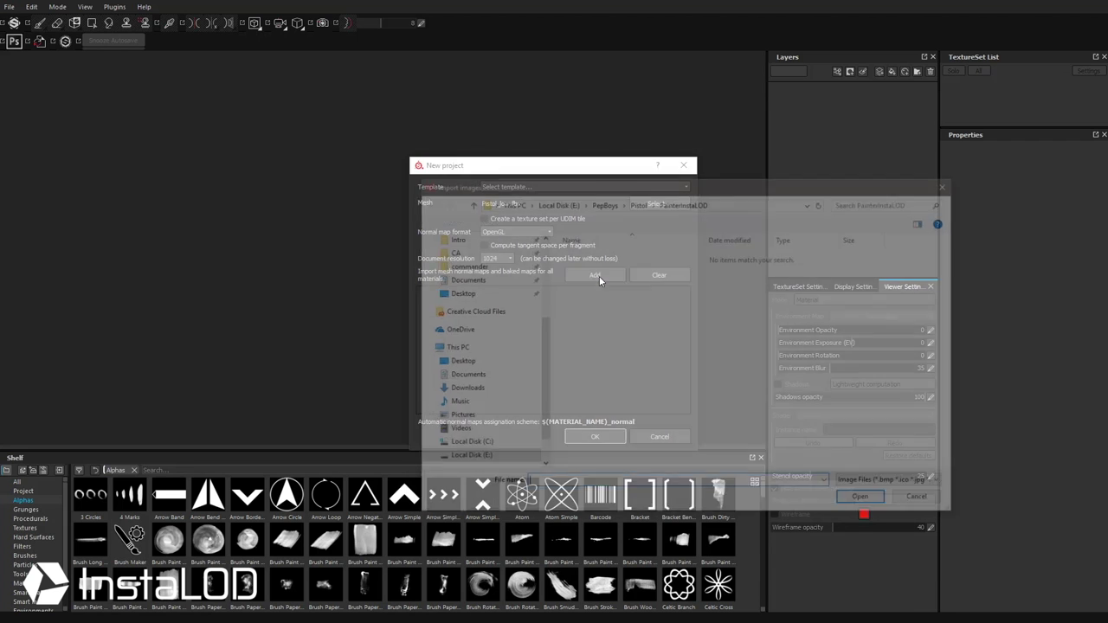
click(638, 202)
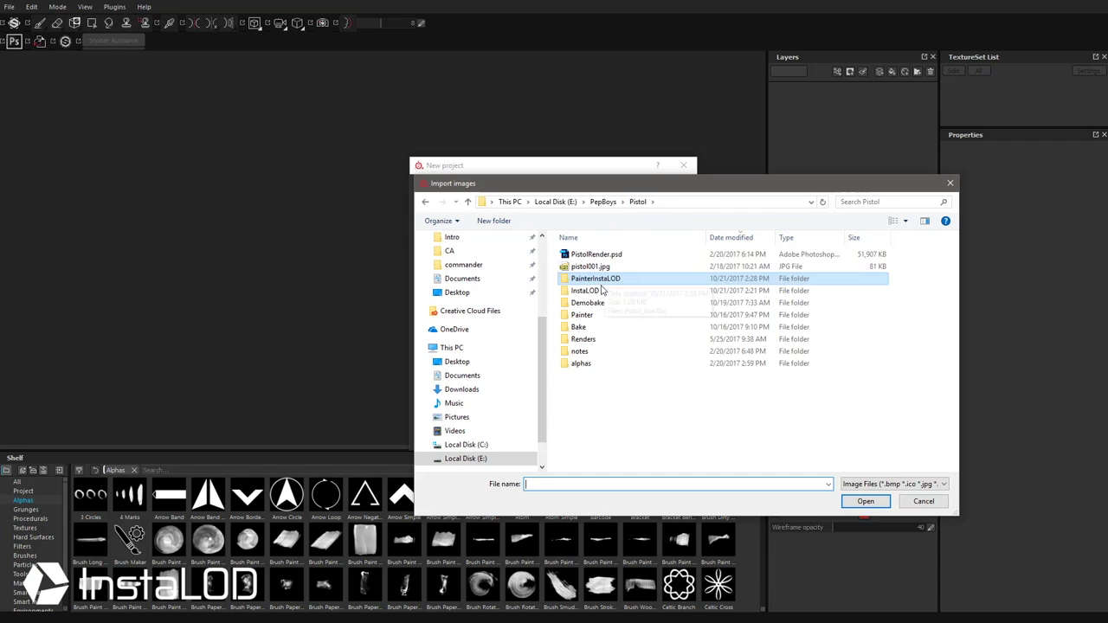
double_click(595, 279)
click(597, 270)
shift+click(596, 356)
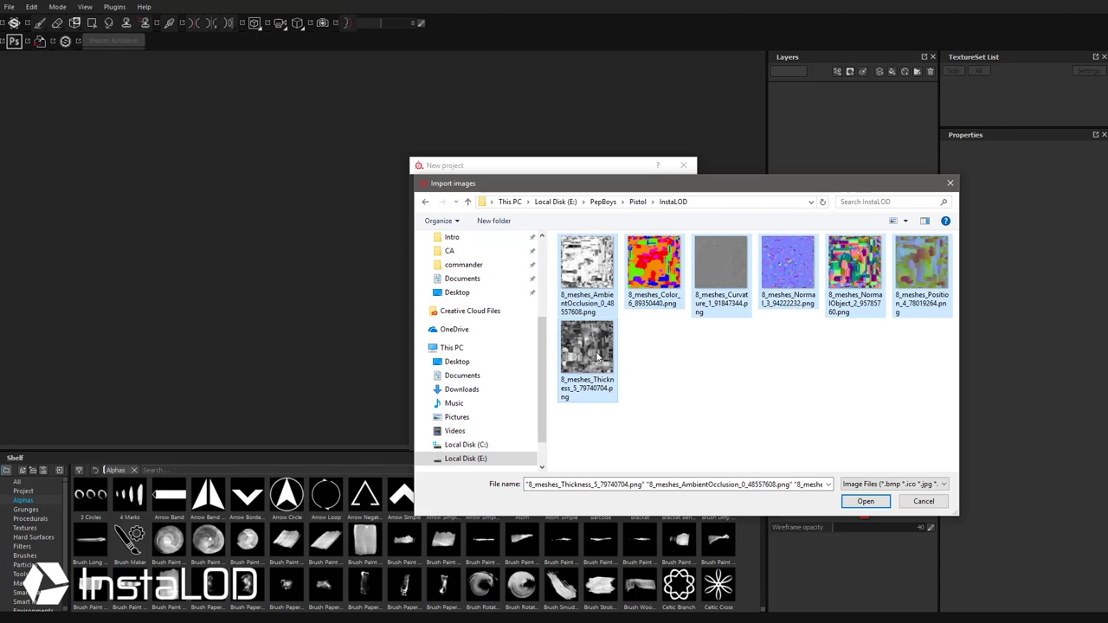
click(865, 502)
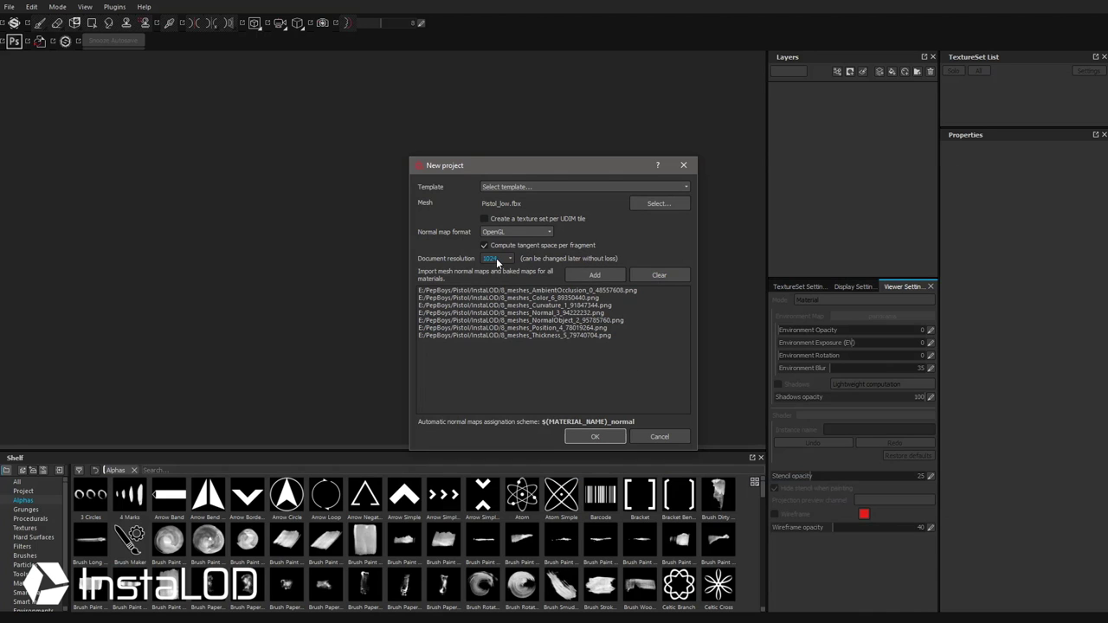
- Enable tangent space computation per fragment, set the document resolution to 2048 and create the project
click(495, 259)
click(595, 437)
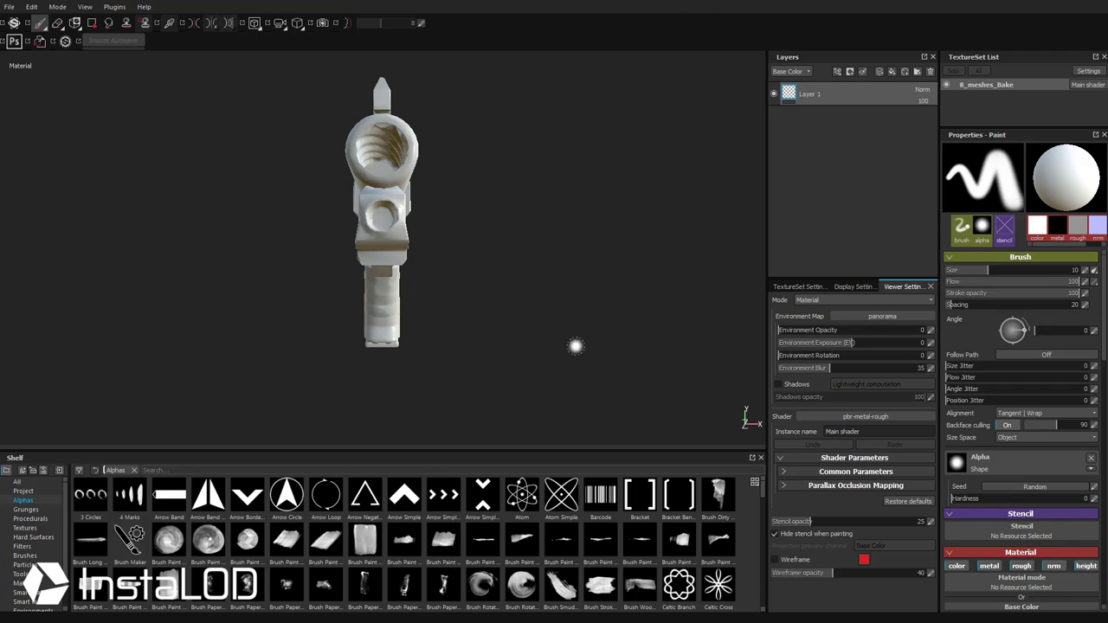
drag(597, 271, 507, 302)
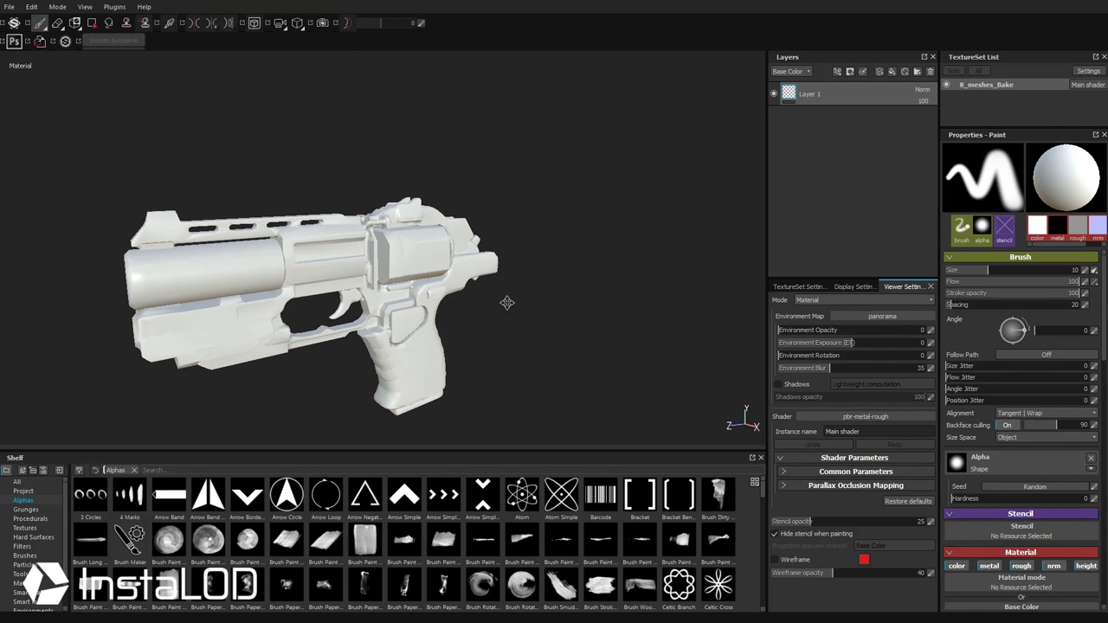
- Assign the imported 8_meshes_Normal texture as the texture set's normal map
click(825, 286)
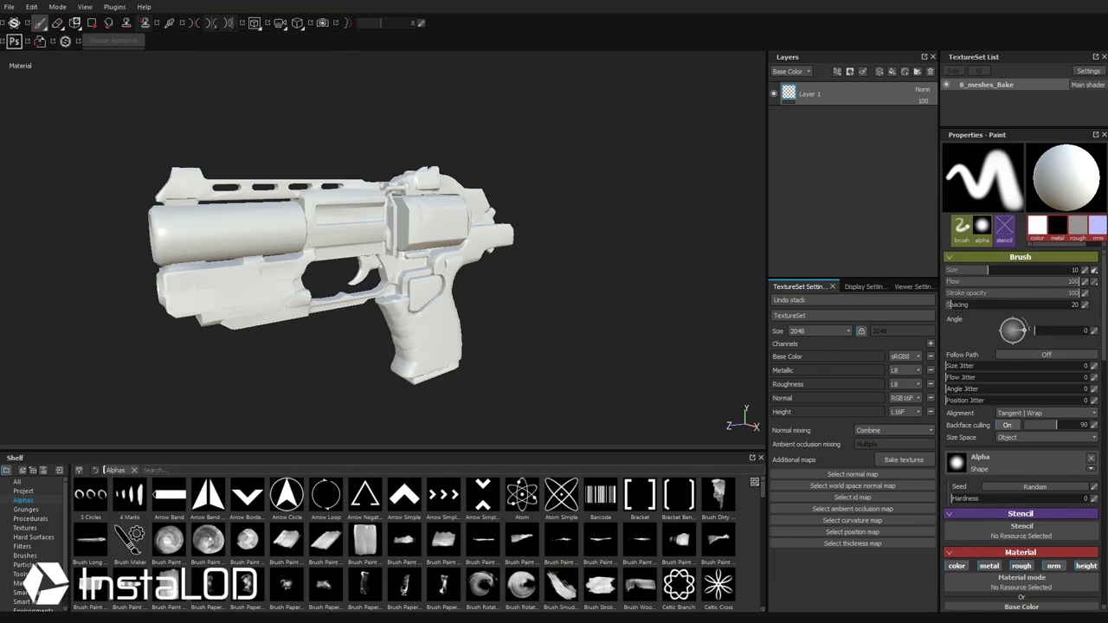
click(26, 528)
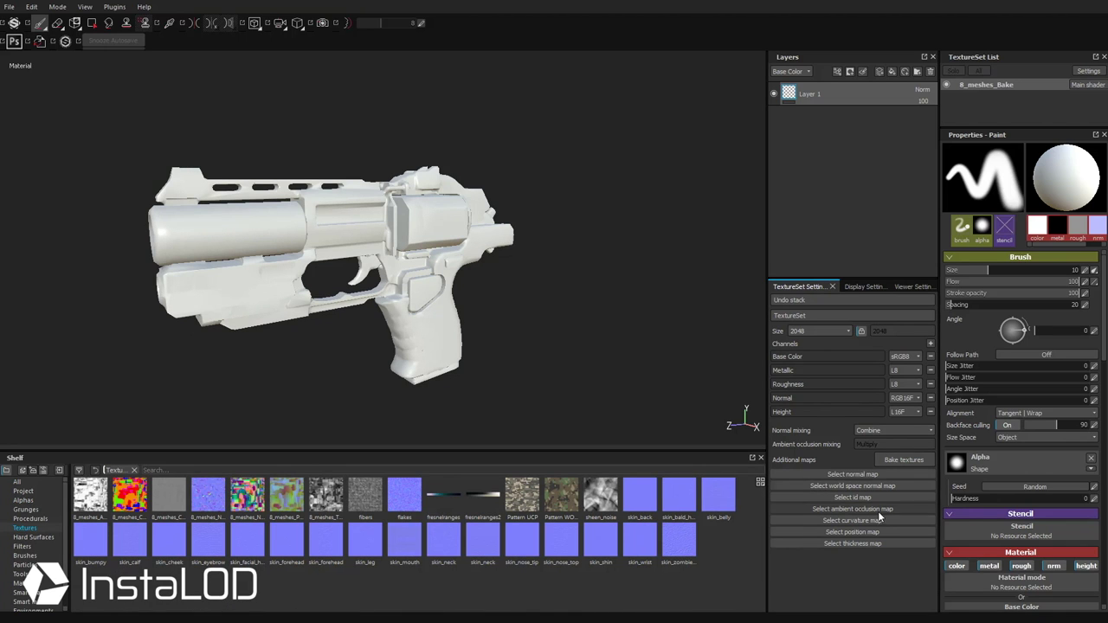
mouse_move(211, 500)
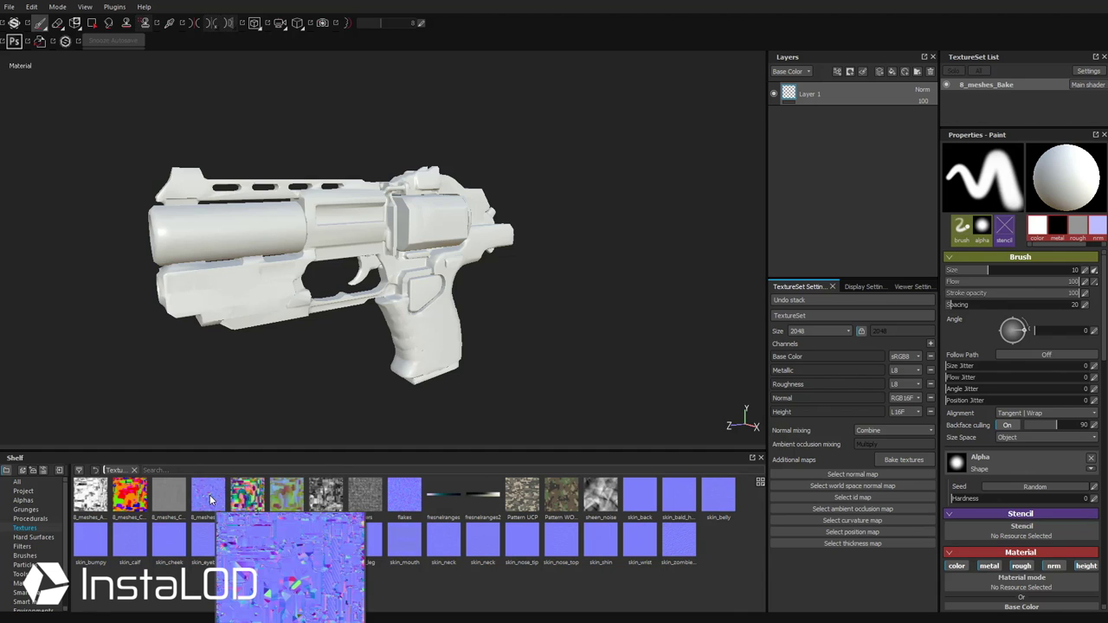
drag(210, 499, 873, 477)
- Assign the imported AmbientOcclusion, Color and Curvature textures as the texture set's ambient occlusion, ID and curvature maps
middle_drag(263, 185, 506, 211)
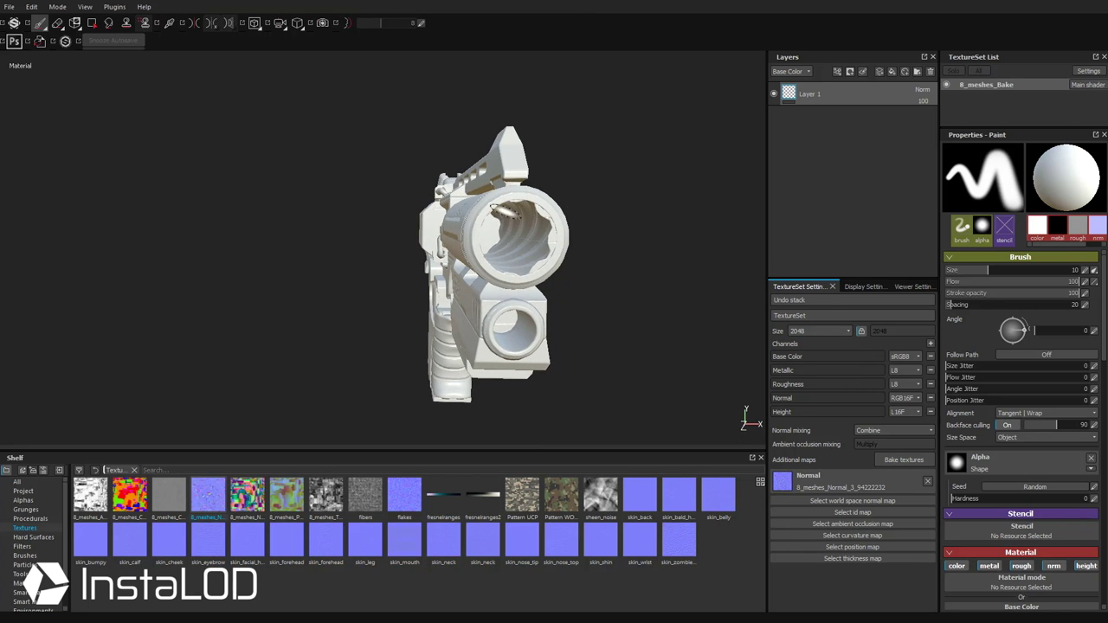
middle_drag(569, 282, 533, 292)
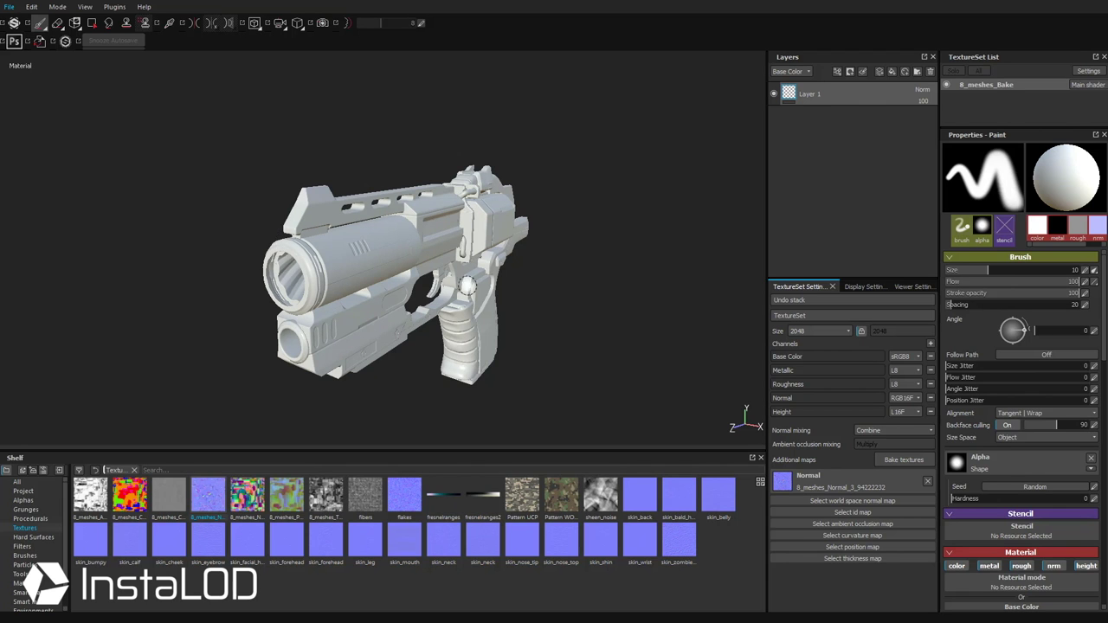
middle_drag(468, 285, 152, 242)
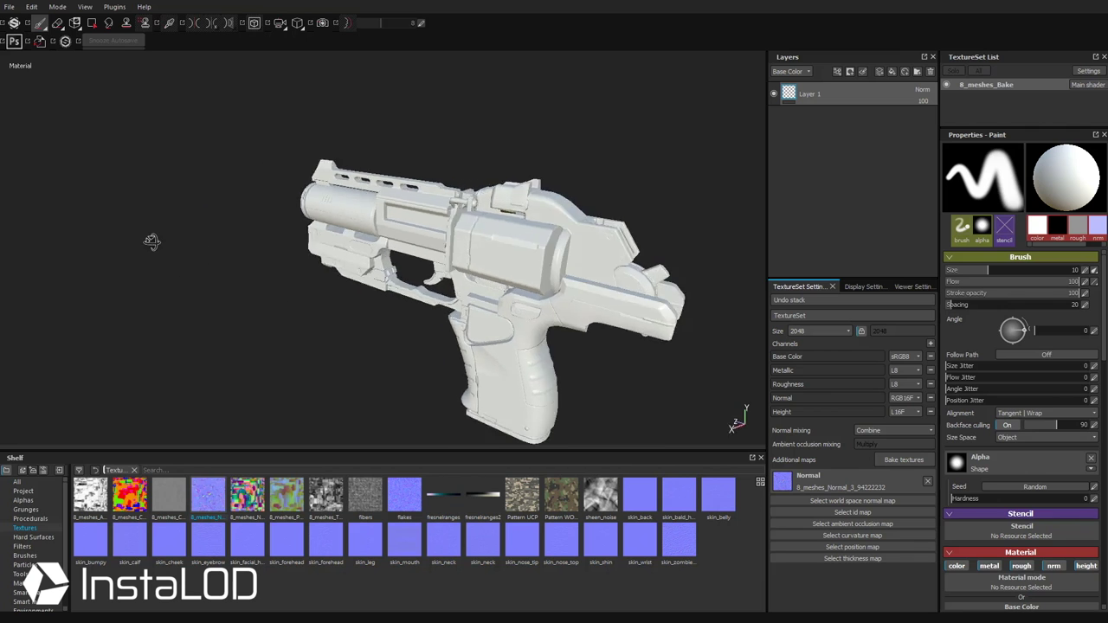
mouse_move(152, 242)
alt+mouse_down()
mouse_move(571, 238)
mouse_move(522, 240)
mouse_move(537, 244)
alt+mouse_up()
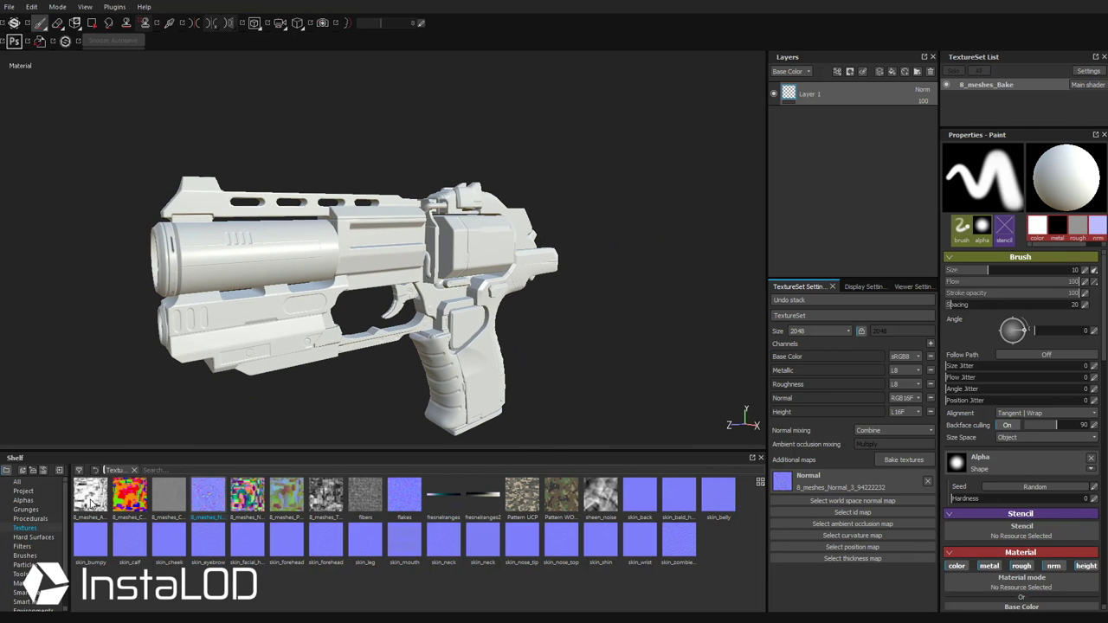
drag(93, 502, 855, 525)
drag(129, 495, 857, 518)
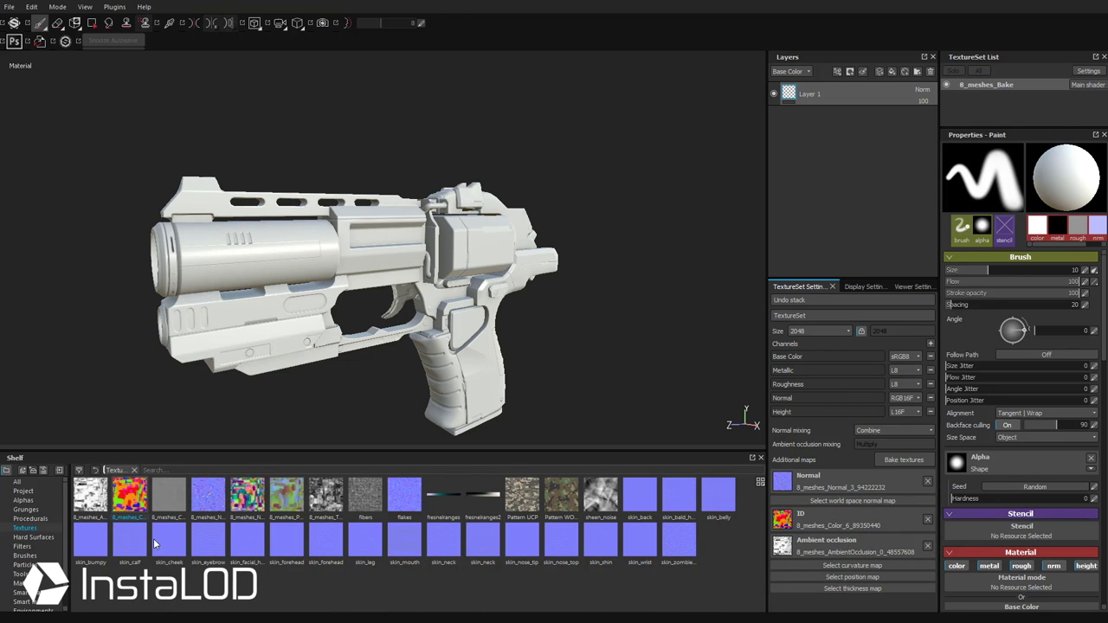
drag(164, 498, 837, 562)
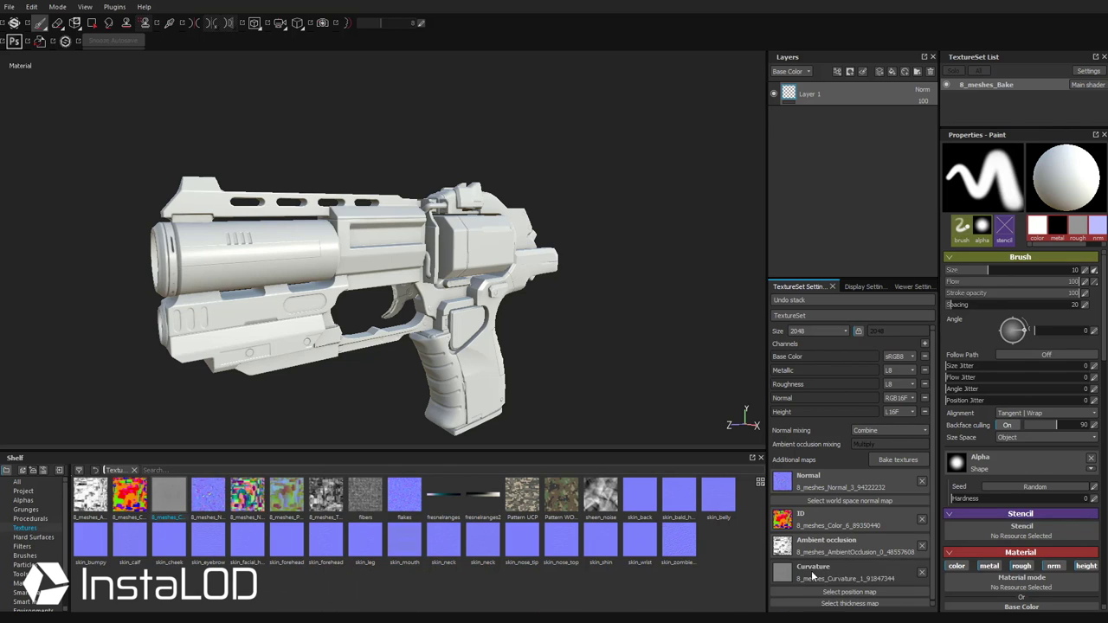
- Assign the imported NormalObject, Position and Thickness textures as the texture set's world space normal, position and thickness maps
drag(248, 500, 852, 502)
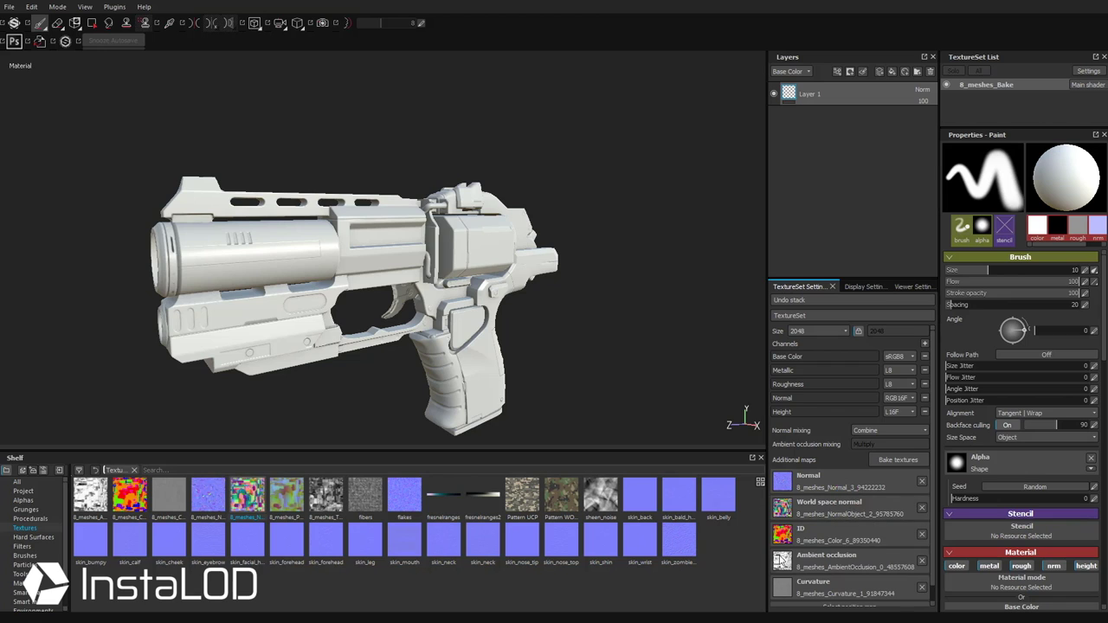
drag(287, 498, 853, 596)
drag(326, 498, 864, 608)
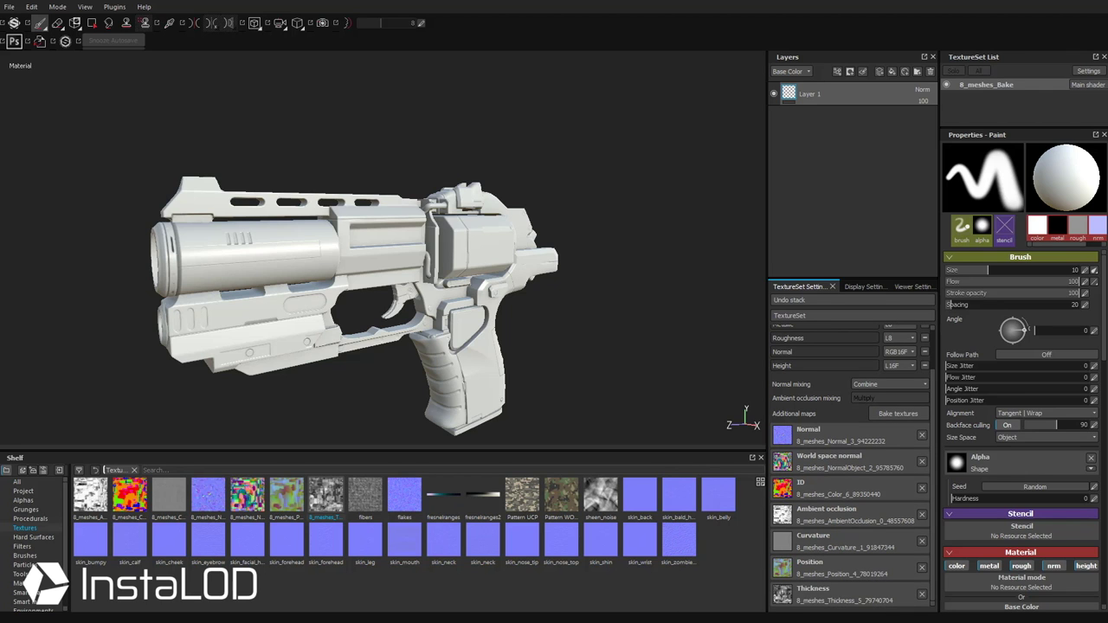
mouse_move(559, 198)
alt+mouse_down()
mouse_move(500, 328)
mouse_move(349, 176)
mouse_move(577, 156)
mouse_move(359, 166)
mouse_move(519, 182)
alt+mouse_up()
alt+drag(479, 217, 509, 246)
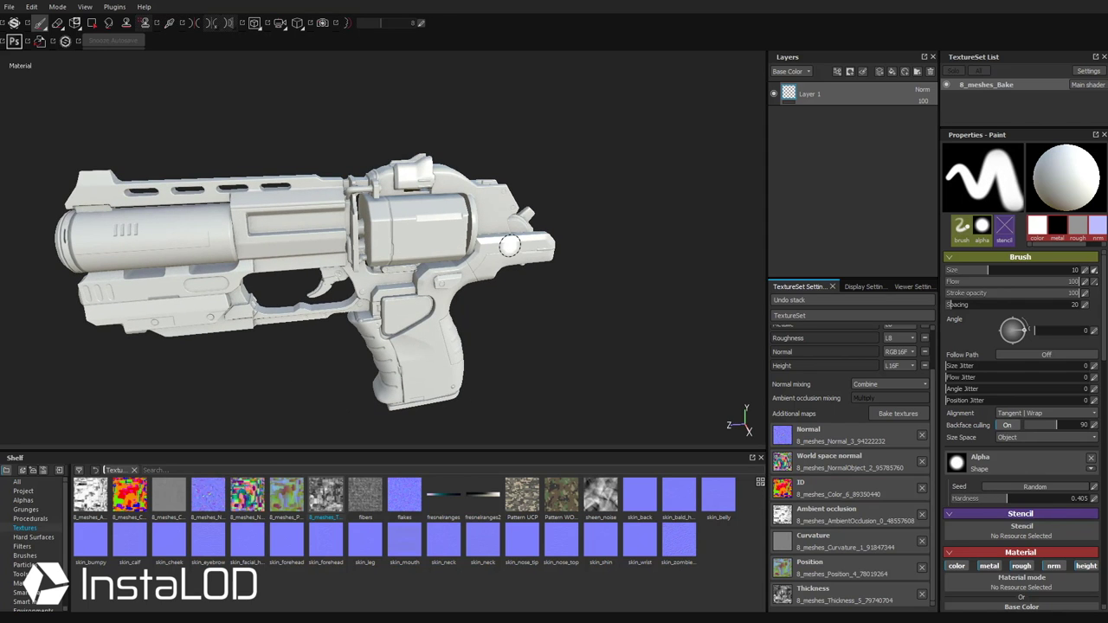